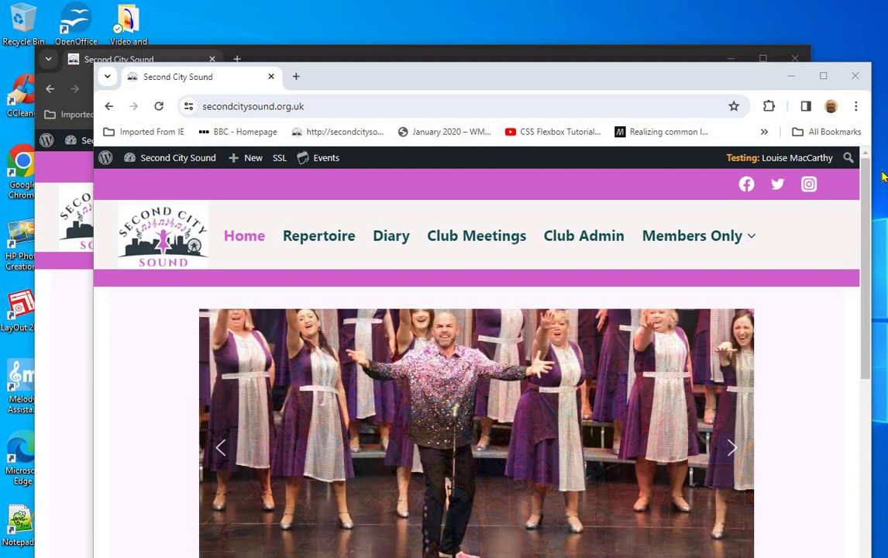
- Reposition the Incognito and regular browser windows so they overlap along the top of the desktop and both stay reachable
{"action": "mouse_move", "coordinate": [796, 157]}
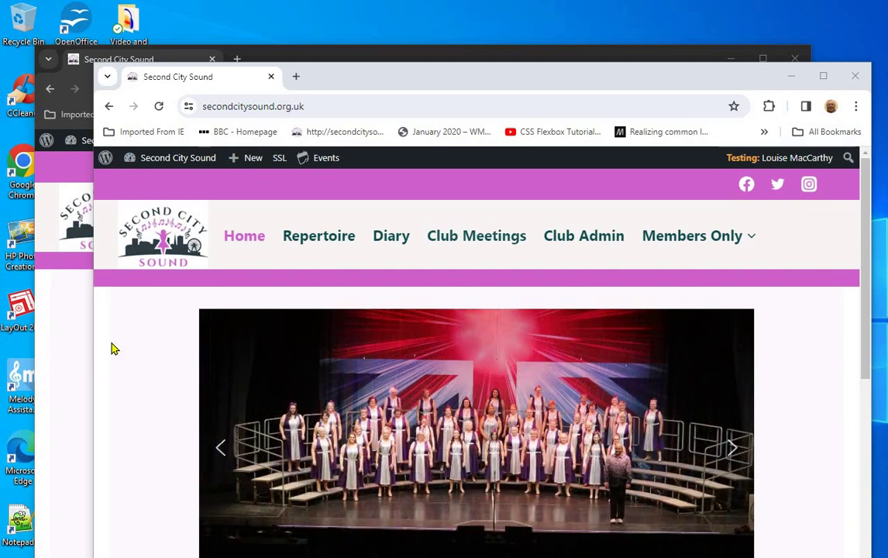
{"action": "left_click", "coordinate": [56, 360]}
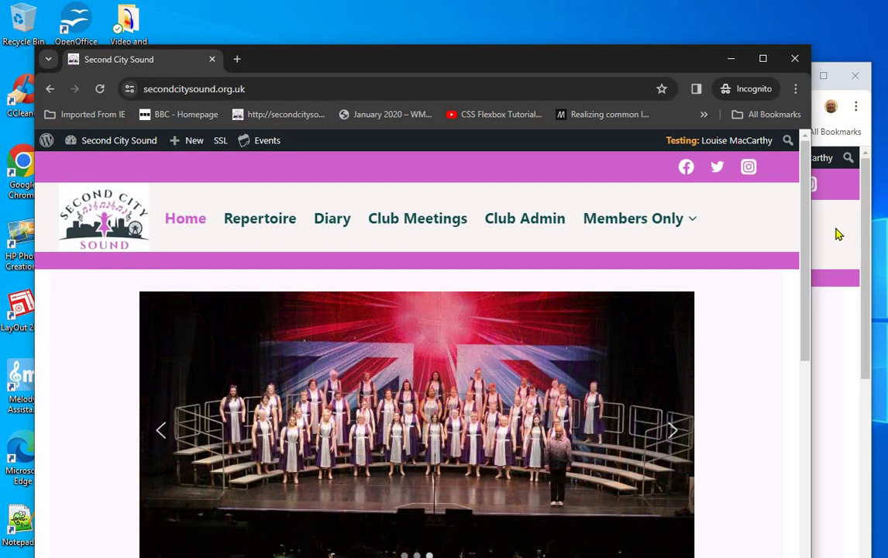
{"action": "left_click", "coordinate": [834, 234]}
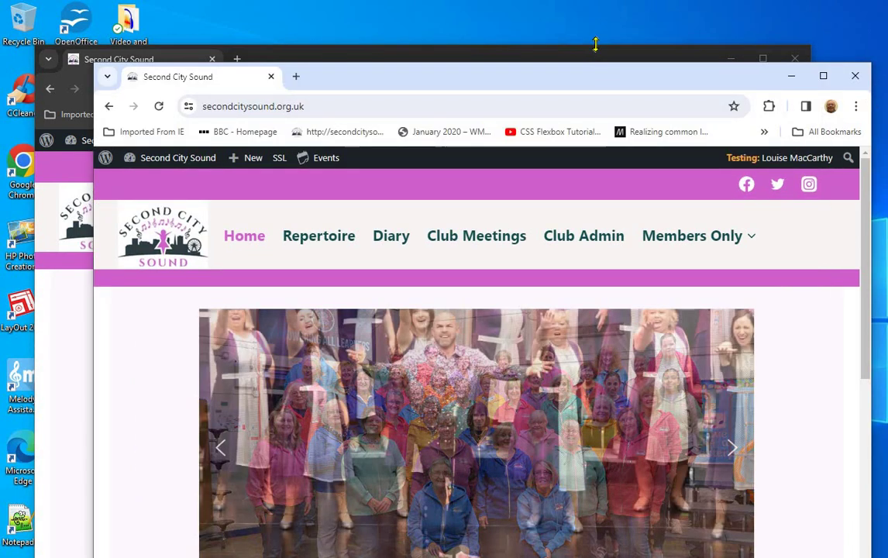
{"action": "left_click", "coordinate": [593, 50]}
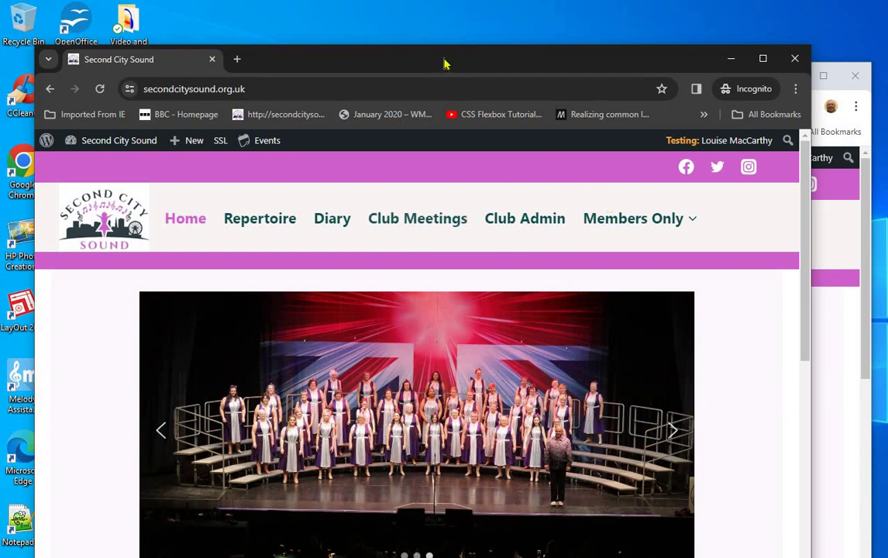
{"action": "left_click_drag", "start_coordinate": [450, 62], "coordinate": [421, 18]}
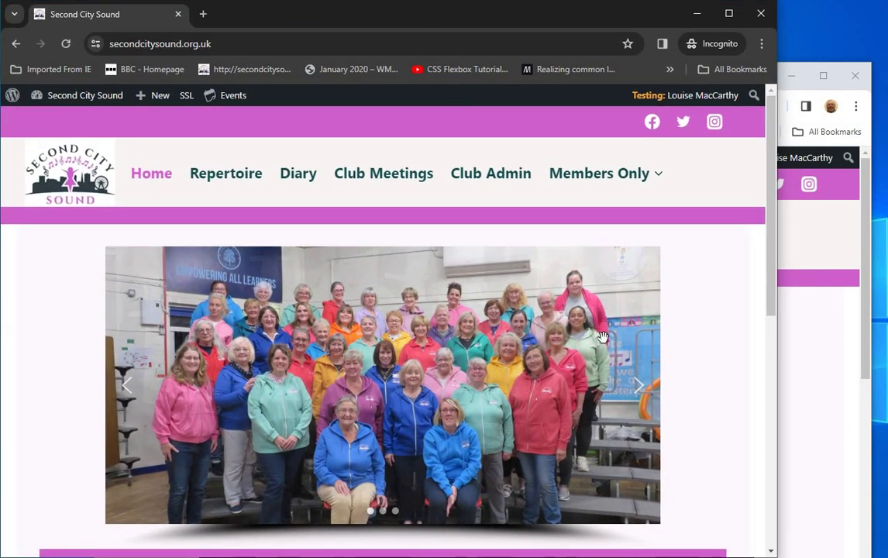
{"action": "left_click", "coordinate": [610, 75]}
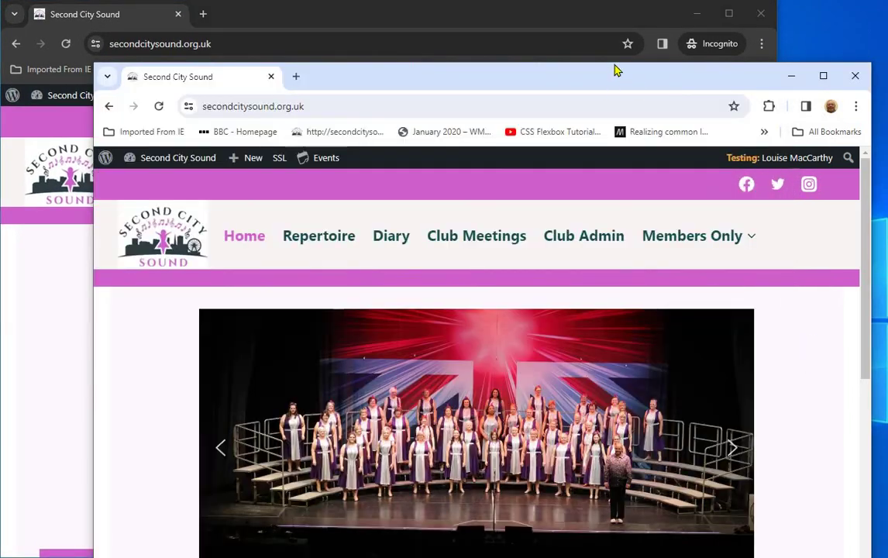
{"action": "left_click_drag", "start_coordinate": [615, 70], "coordinate": [620, 21]}
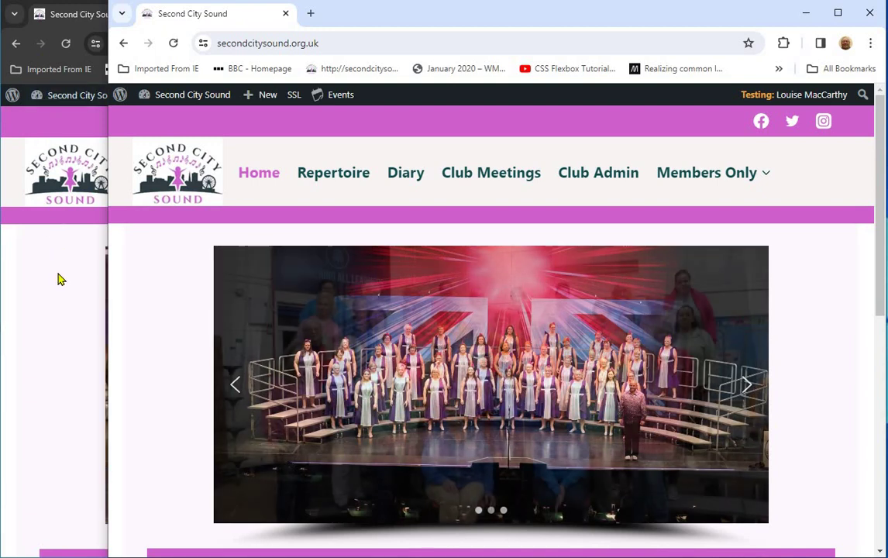
- In the Incognito window, go to the Second City Sound dashboard and open its Media Library
{"action": "left_click", "coordinate": [65, 219]}
{"action": "mouse_move", "coordinate": [62, 95]}
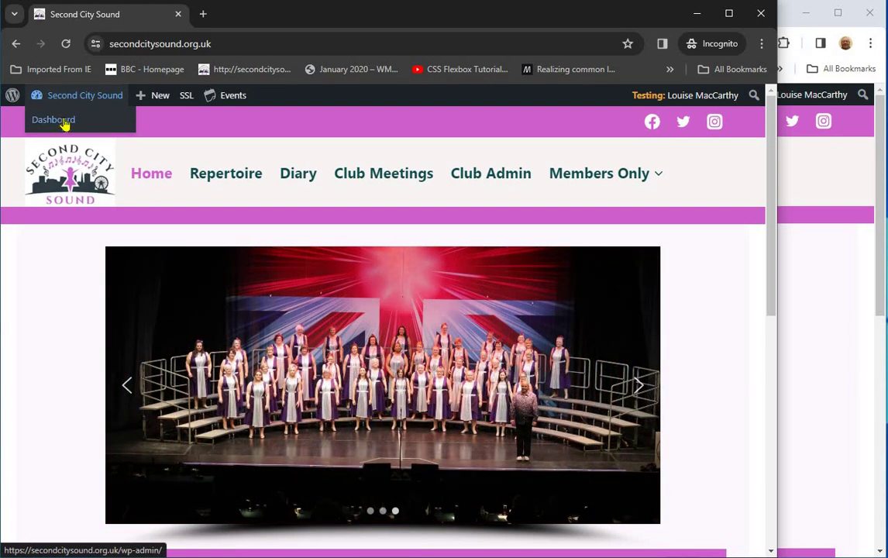
{"action": "left_click", "coordinate": [64, 122]}
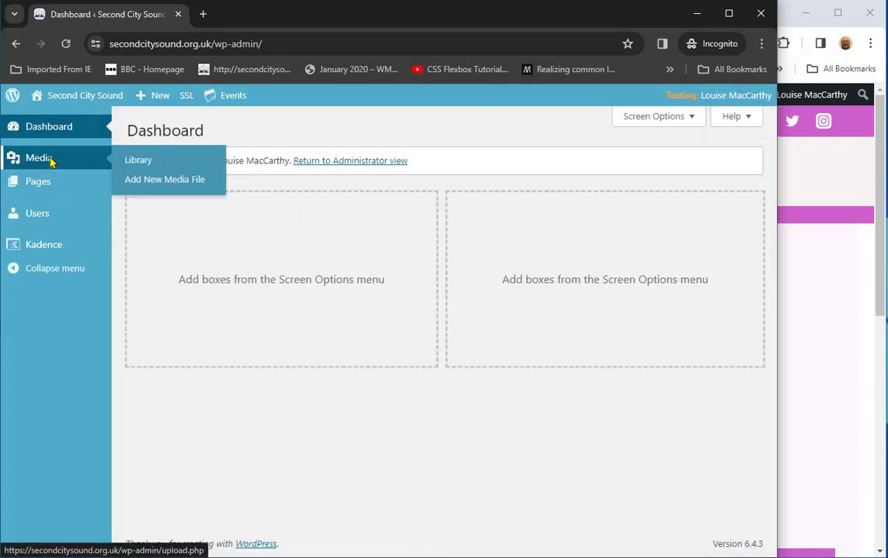
{"action": "left_click", "coordinate": [51, 159]}
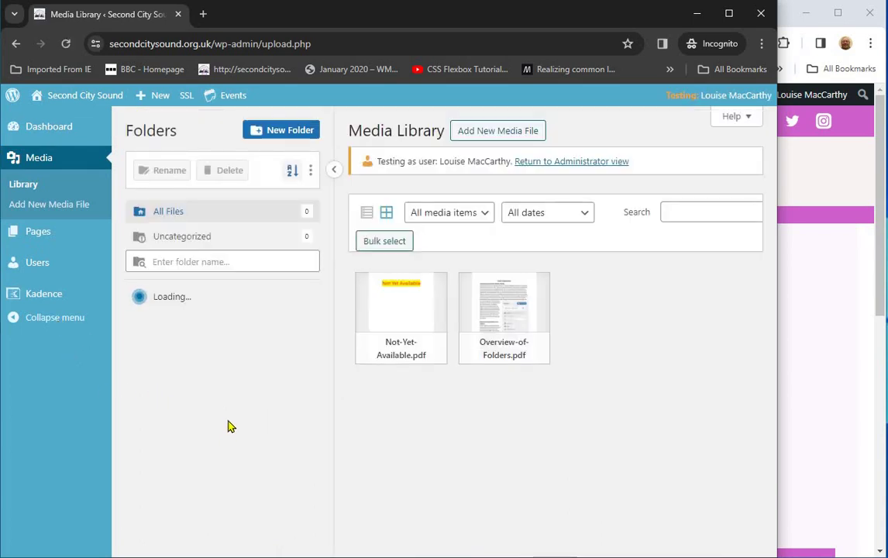
- Expand the Repertoire media folder and collapse its Teach Tracks and Christmas subfolders to examine how it is organised
{"action": "left_click", "coordinate": [140, 423]}
{"action": "left_click", "coordinate": [164, 450]}
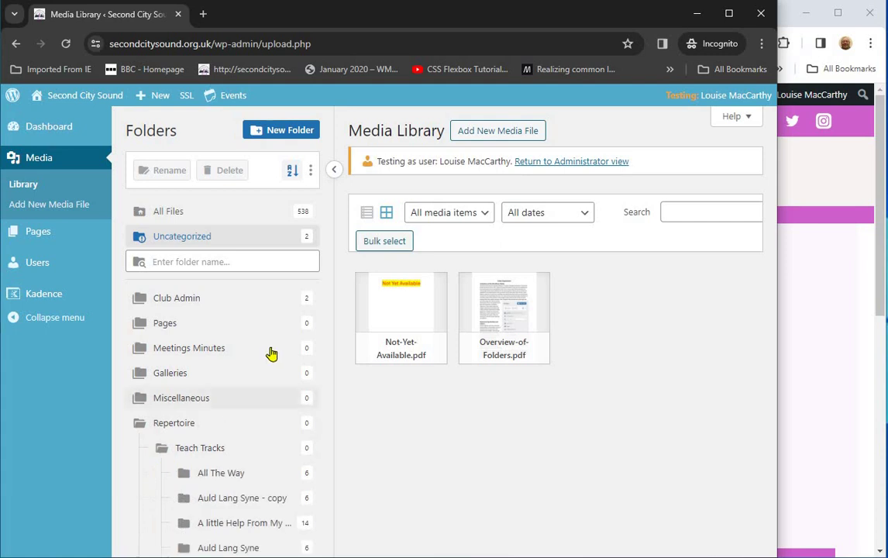
{"action": "scroll", "coordinate": [271, 349], "scroll_direction": "down", "scroll_amount": 2}
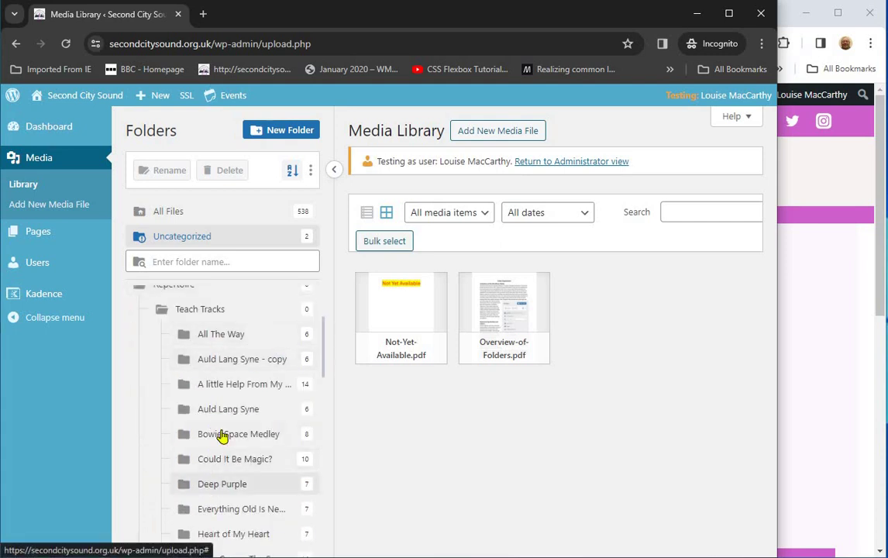
{"action": "left_click_drag", "start_coordinate": [232, 384], "coordinate": [168, 321]}
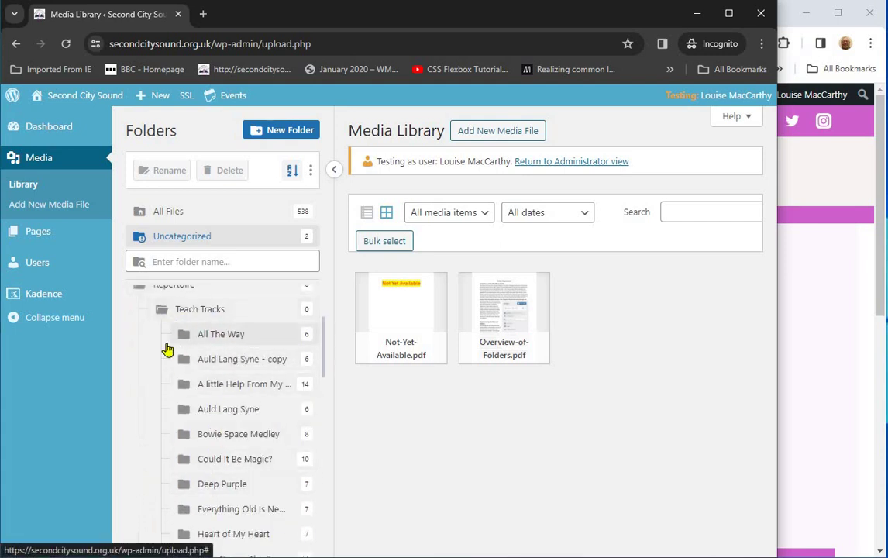
{"action": "left_click", "coordinate": [164, 313]}
{"action": "left_click", "coordinate": [163, 360]}
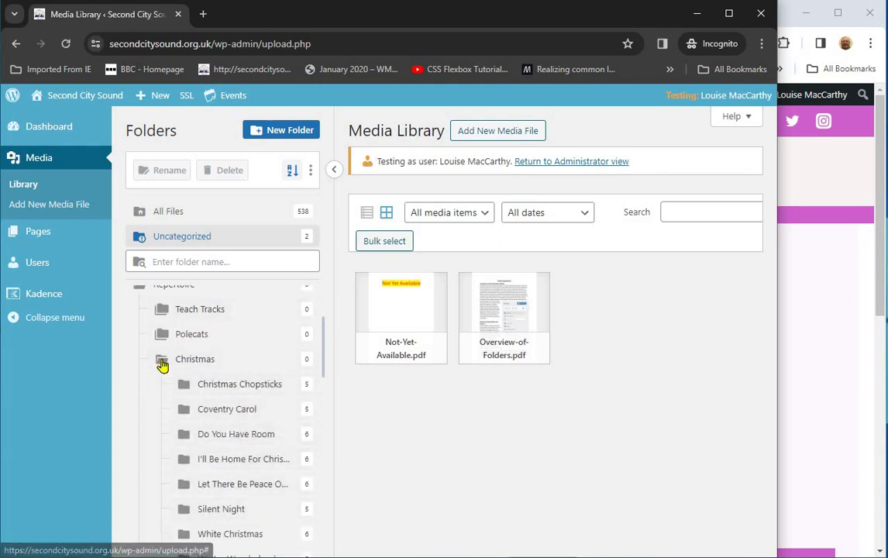
{"action": "left_click", "coordinate": [162, 363]}
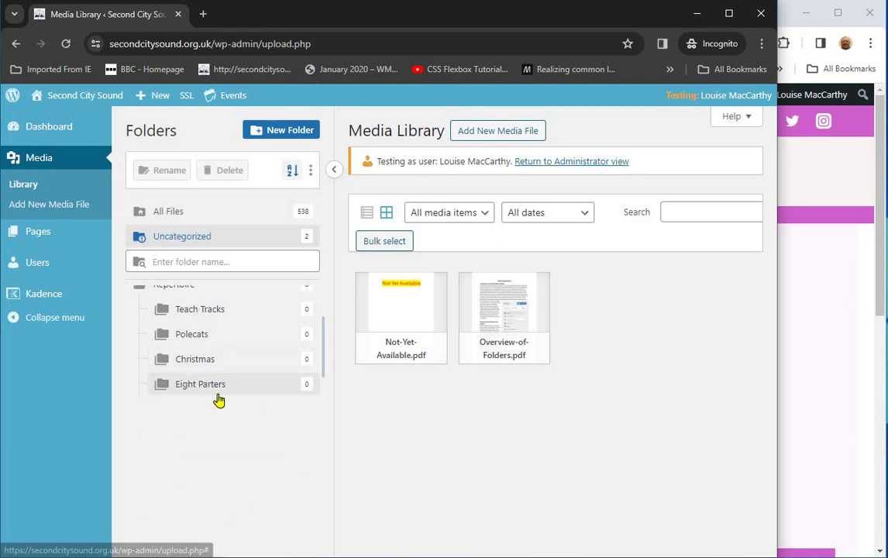
{"action": "scroll", "coordinate": [219, 396], "scroll_direction": "up", "scroll_amount": 3}
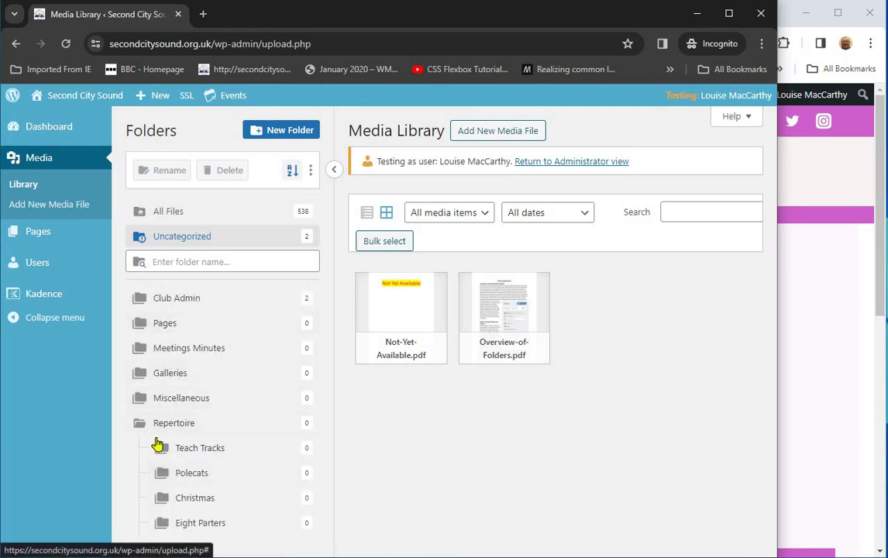
- Open the "Could It Be Magic?" folder within Teach Tracks to show its media files
{"action": "left_click", "coordinate": [163, 451]}
{"action": "scroll", "coordinate": [244, 369], "scroll_direction": "down", "scroll_amount": 5}
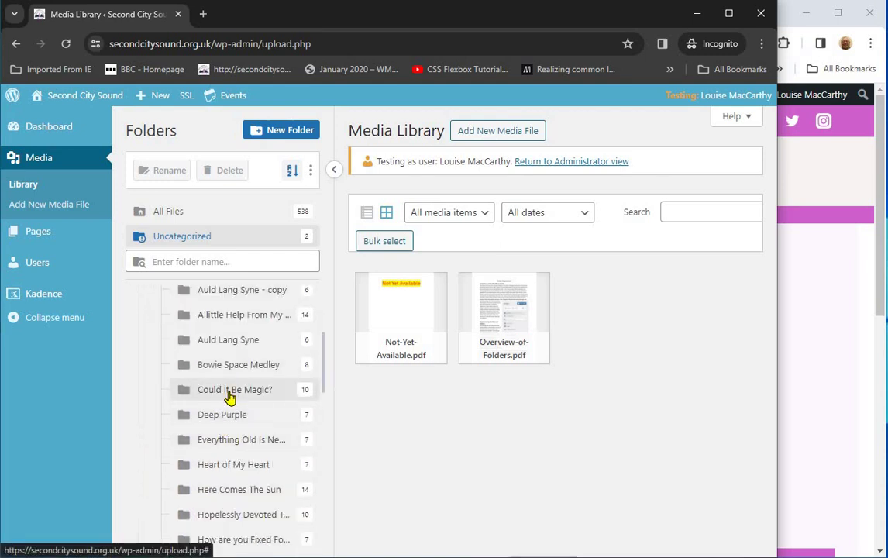
{"action": "left_click", "coordinate": [229, 395]}
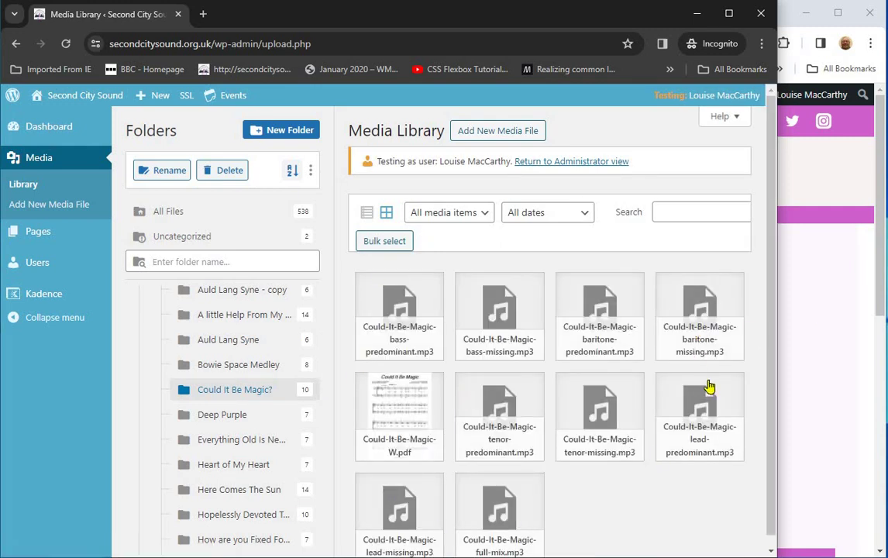
- Switch to the regular browser window and open the site's list of pages from the dashboard
{"action": "left_click", "coordinate": [814, 323]}
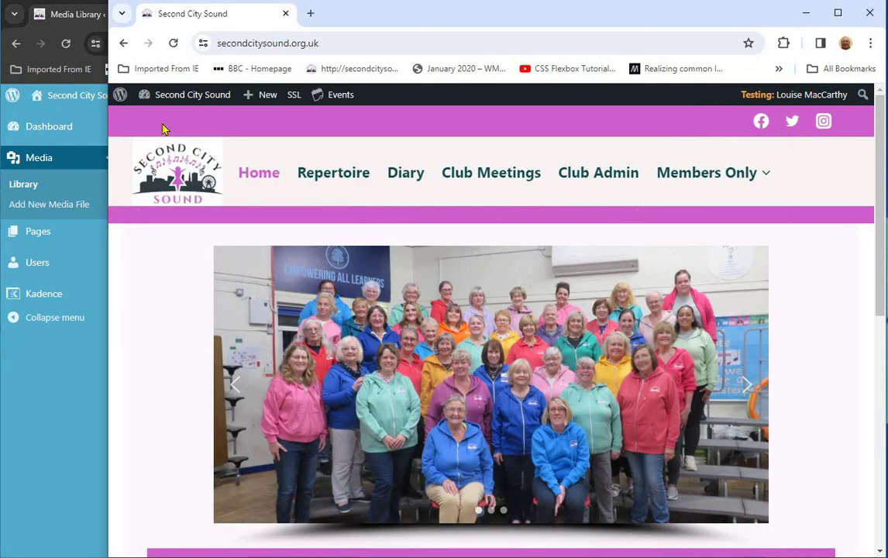
{"action": "mouse_move", "coordinate": [169, 101]}
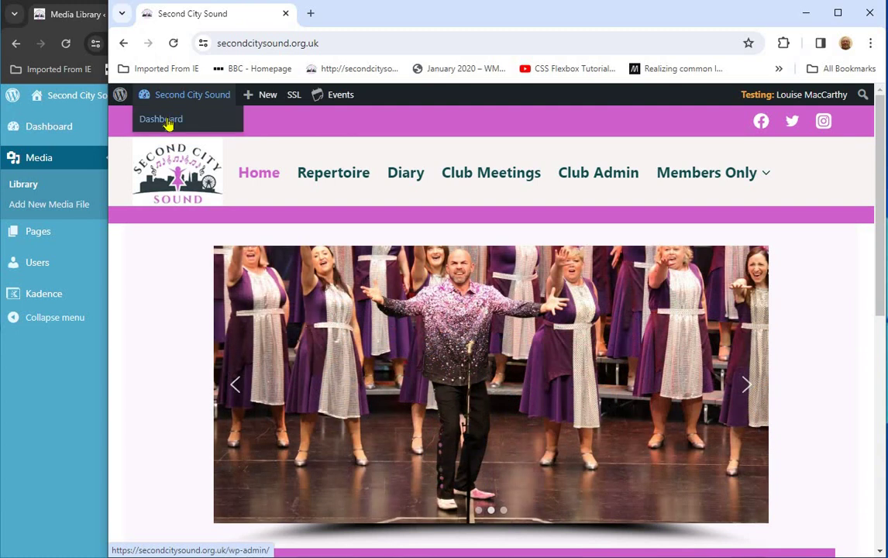
{"action": "left_click", "coordinate": [167, 123]}
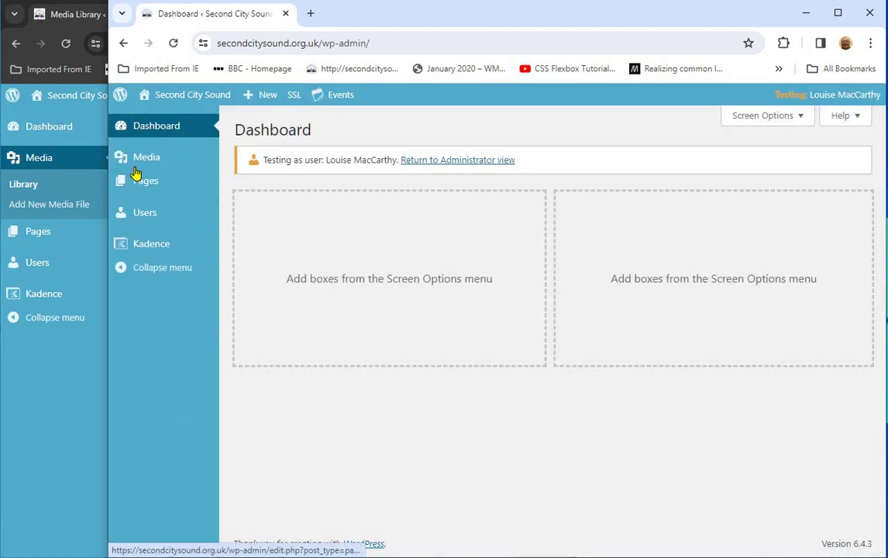
{"action": "mouse_move", "coordinate": [147, 186]}
{"action": "left_click", "coordinate": [258, 185]}
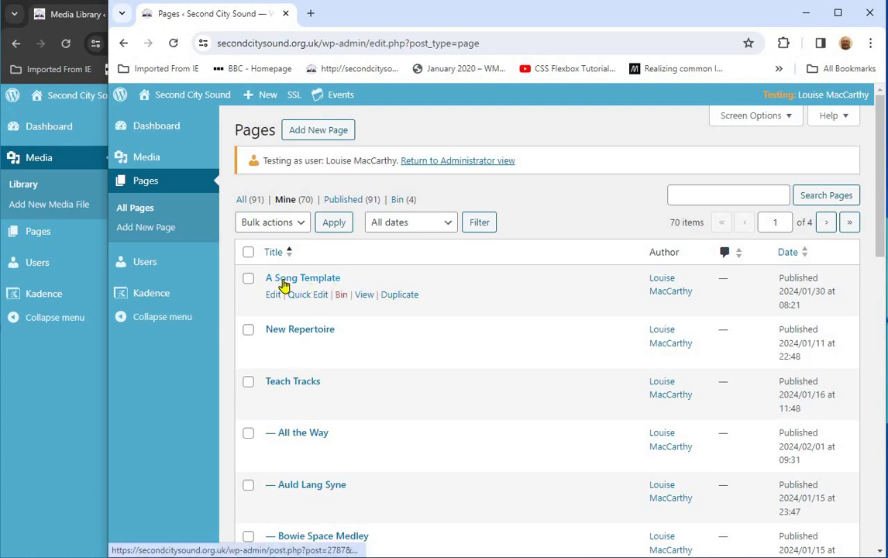
- Duplicate the A Song Template page and set both the title and slug of the copy to "Could it be Magic"
{"action": "left_click", "coordinate": [400, 298]}
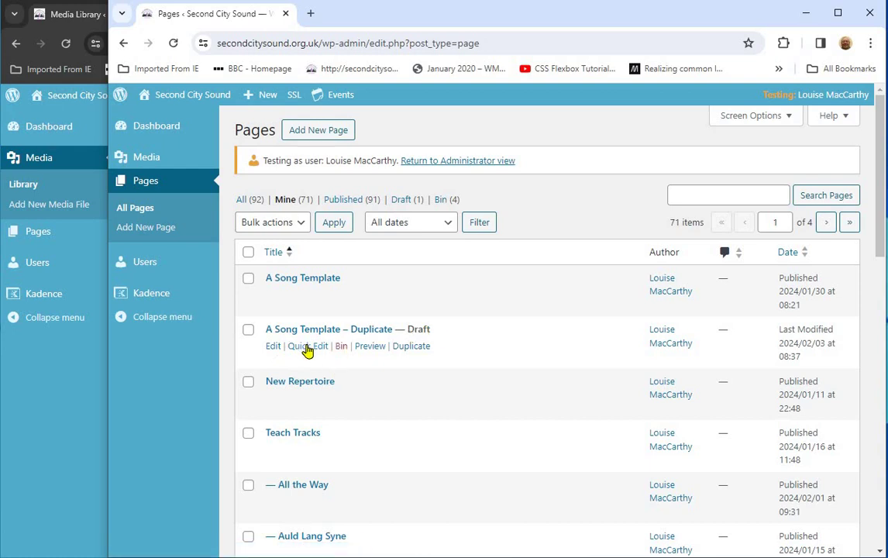
{"action": "left_click", "coordinate": [308, 348]}
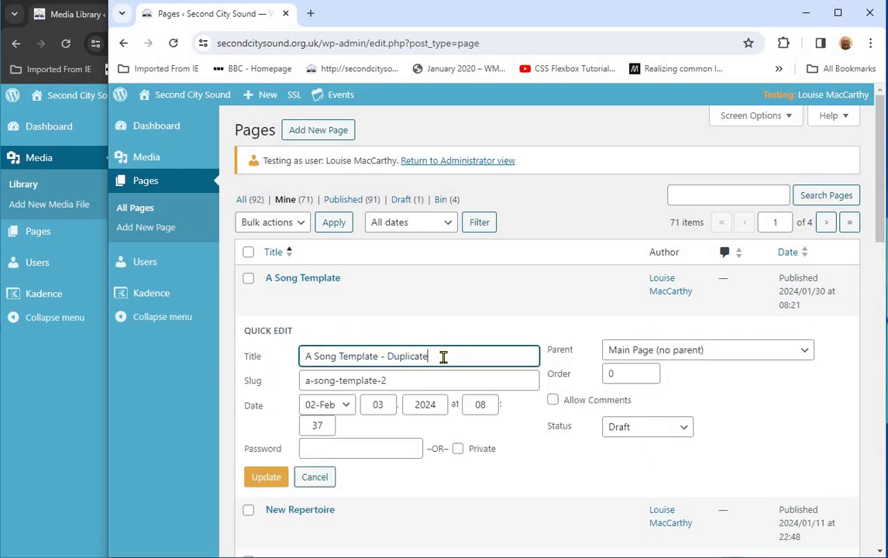
{"action": "left_click_drag", "start_coordinate": [443, 356], "coordinate": [302, 356]}
{"action": "type", "text": "Could it be Magic"}
{"action": "left_click_drag", "start_coordinate": [406, 358], "coordinate": [299, 356]}
{"action": "key", "text": "ctrl+c"}
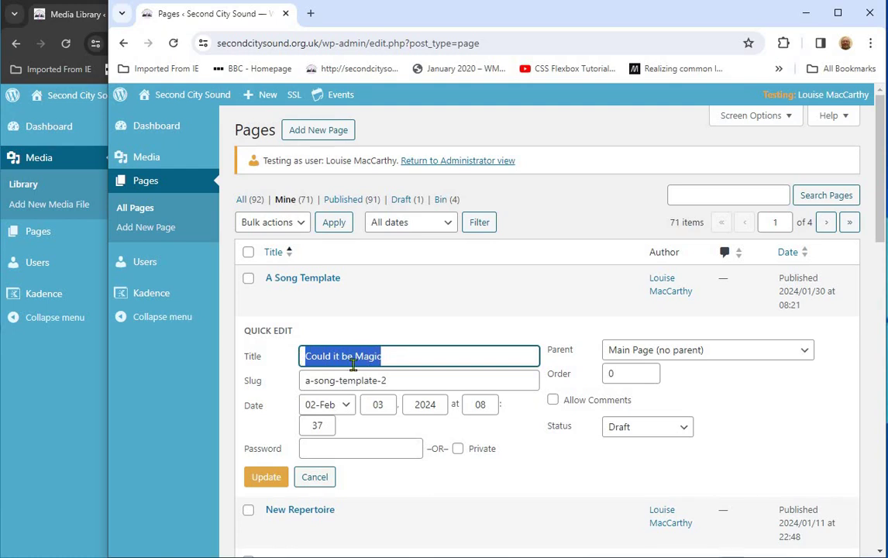
{"action": "left_click_drag", "start_coordinate": [391, 381], "coordinate": [299, 389]}
{"action": "key", "text": "ctrl+v"}
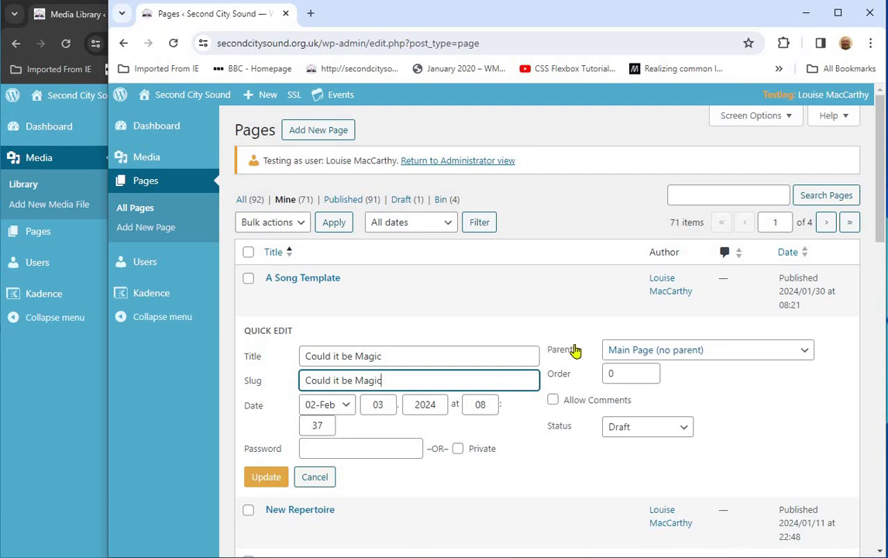
- Set the parent of the Could it be Magic page to Teach Tracks and save the quick edit
{"action": "left_click", "coordinate": [736, 353]}
{"action": "scroll", "coordinate": [724, 221], "scroll_direction": "down", "scroll_amount": 2}
{"action": "scroll", "coordinate": [717, 237], "scroll_direction": "down", "scroll_amount": 6}
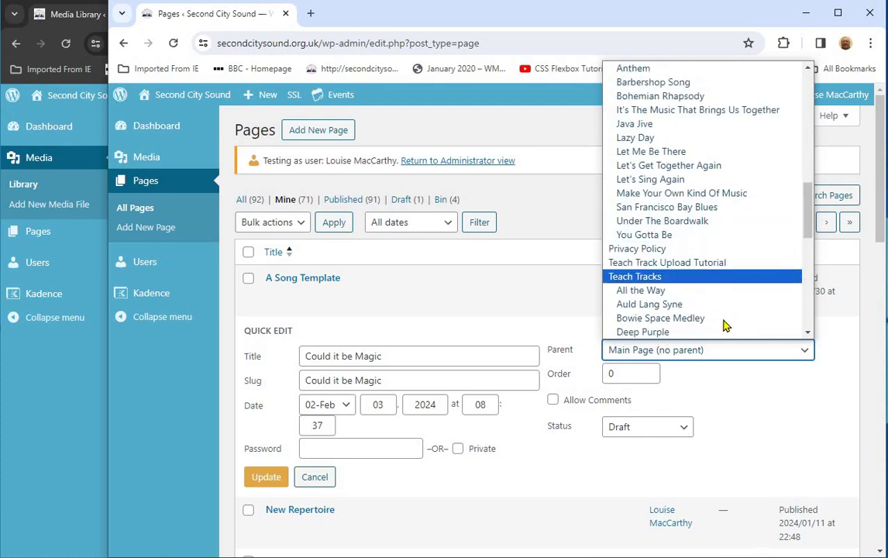
{"action": "left_click", "coordinate": [644, 276]}
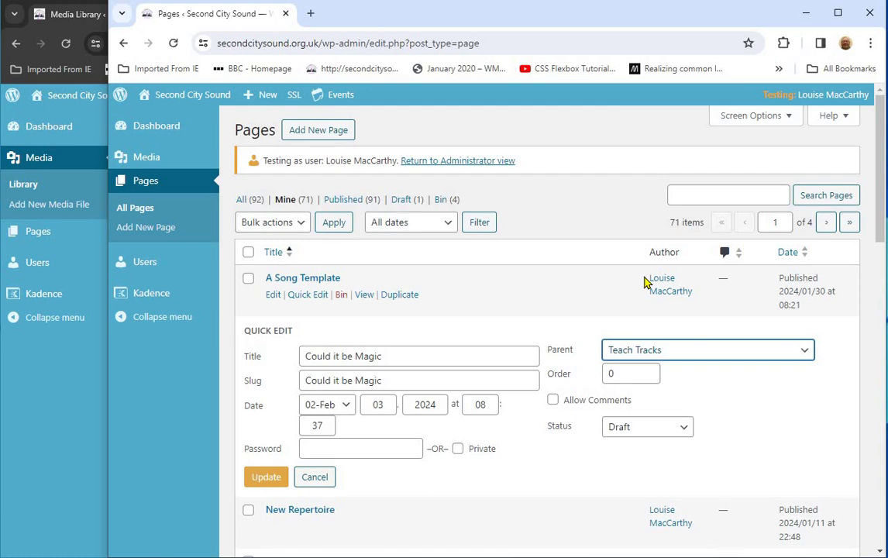
{"action": "left_click", "coordinate": [264, 479]}
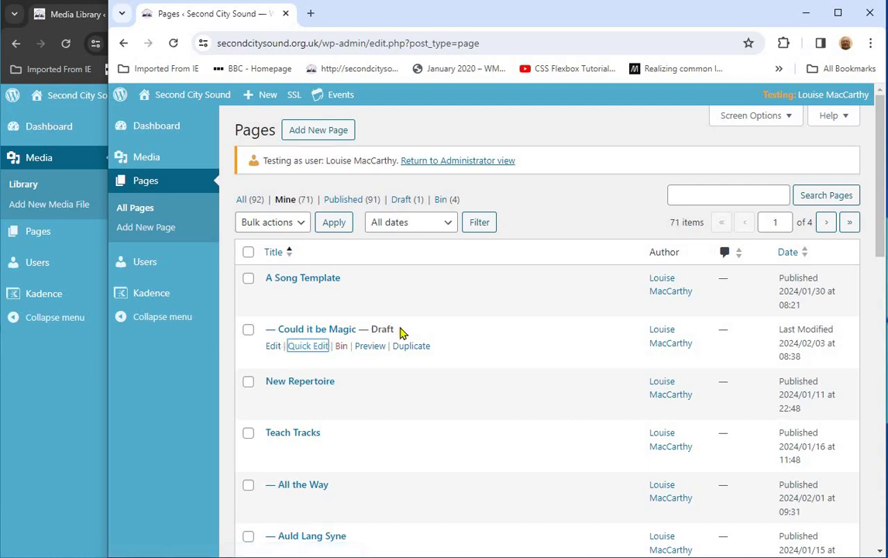
- Open the Could it be Magic draft for editing and replace the "Title Here" table heading with "Could it be Magic"
{"action": "left_click", "coordinate": [272, 346]}
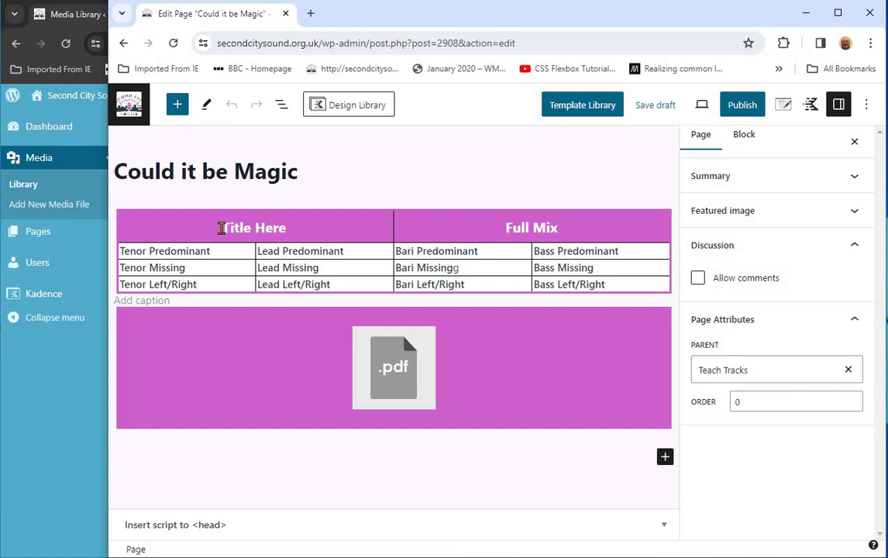
{"action": "triple_click", "coordinate": [221, 228]}
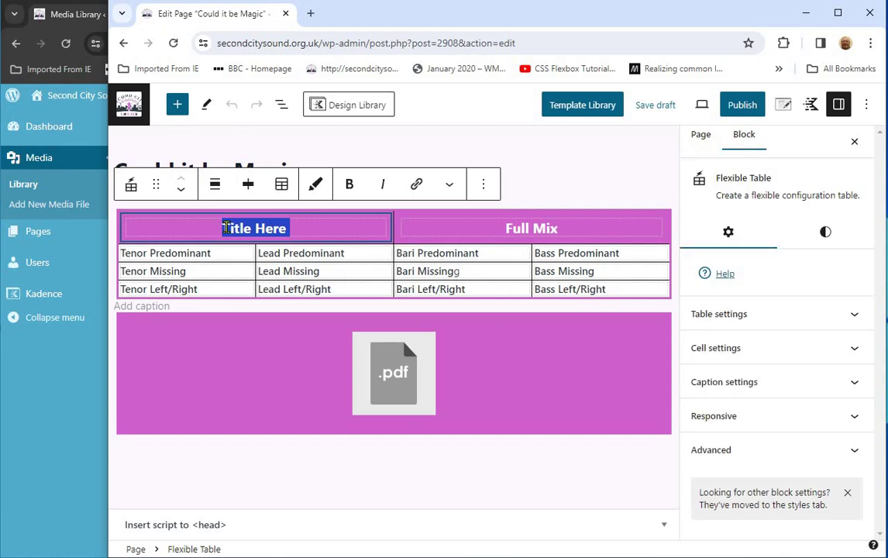
{"action": "right_click", "coordinate": [225, 233]}
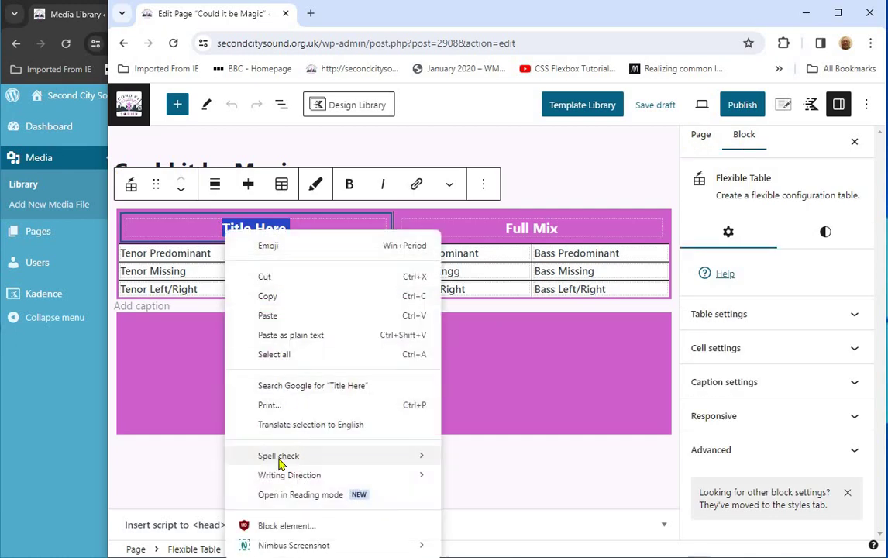
{"action": "left_click", "coordinate": [266, 316]}
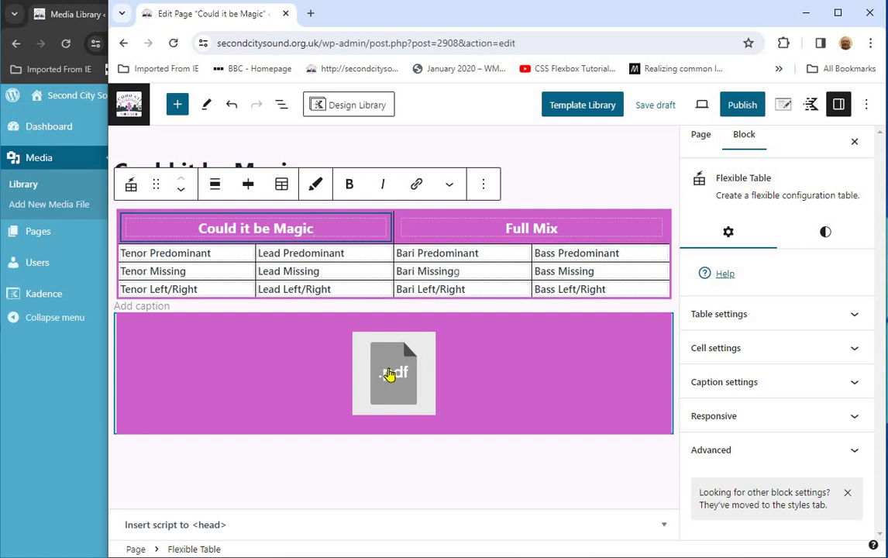
- Replace the PDF viewer's file with Could-It-Be-Magic-W.pdf from the "Could It Be Magic?" media folder
{"action": "left_click", "coordinate": [391, 374]}
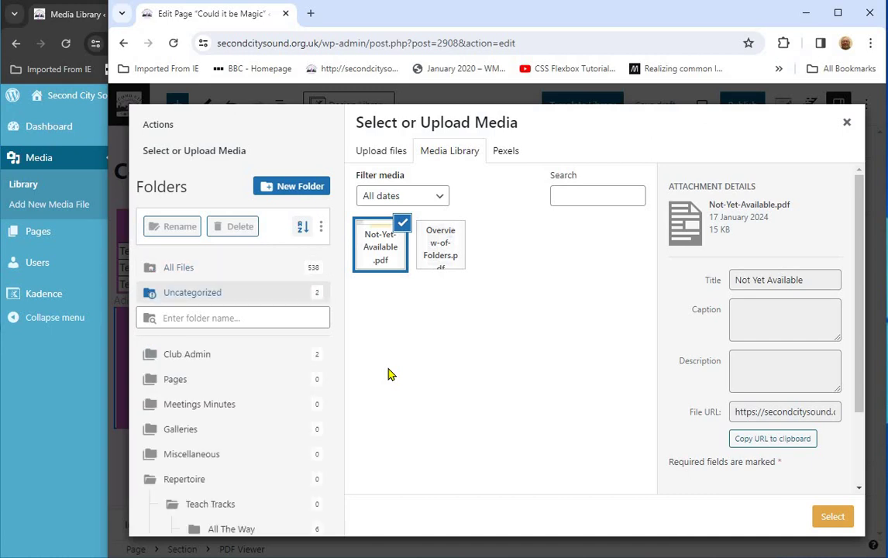
{"action": "scroll", "coordinate": [258, 361], "scroll_direction": "down", "scroll_amount": 3}
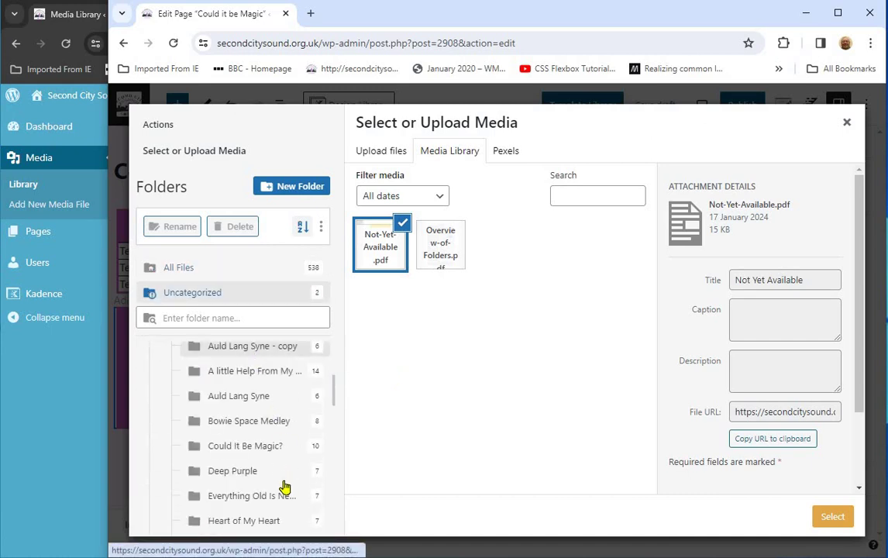
{"action": "left_click", "coordinate": [220, 447]}
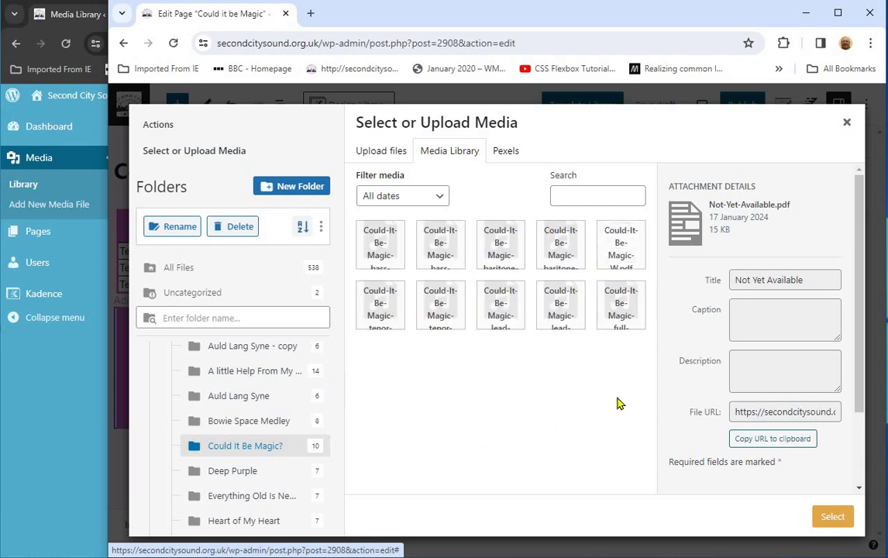
{"action": "left_click", "coordinate": [617, 243]}
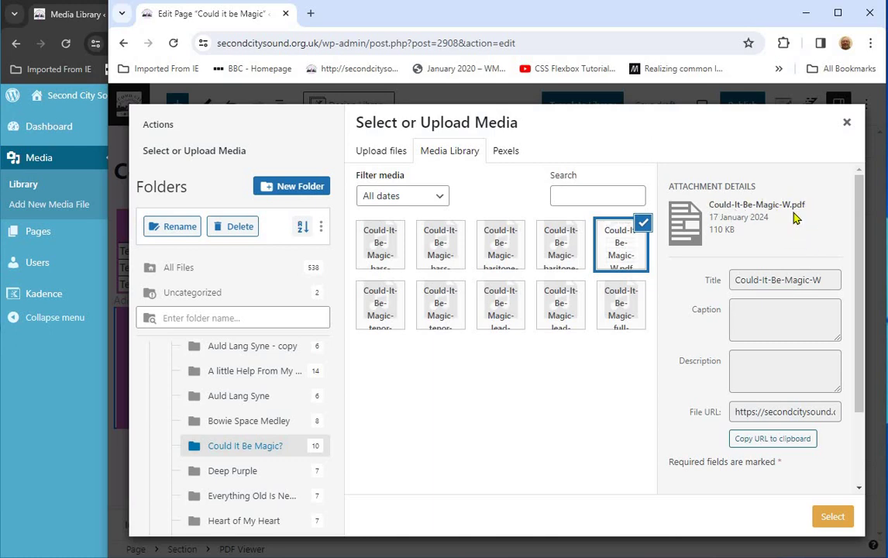
{"action": "left_click", "coordinate": [825, 519]}
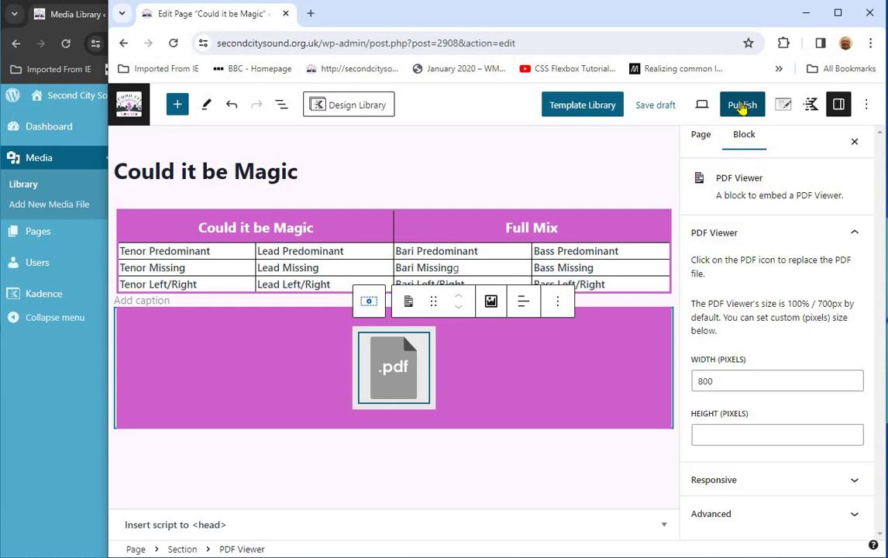
- Publish the Could it be Magic page, and return to editing it after viewing it live
{"action": "left_click", "coordinate": [741, 108]}
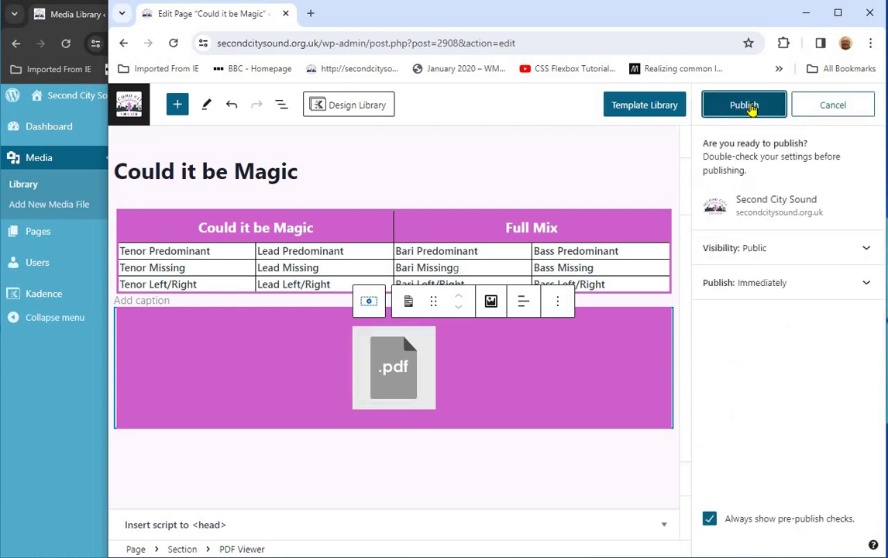
{"action": "left_click", "coordinate": [750, 109]}
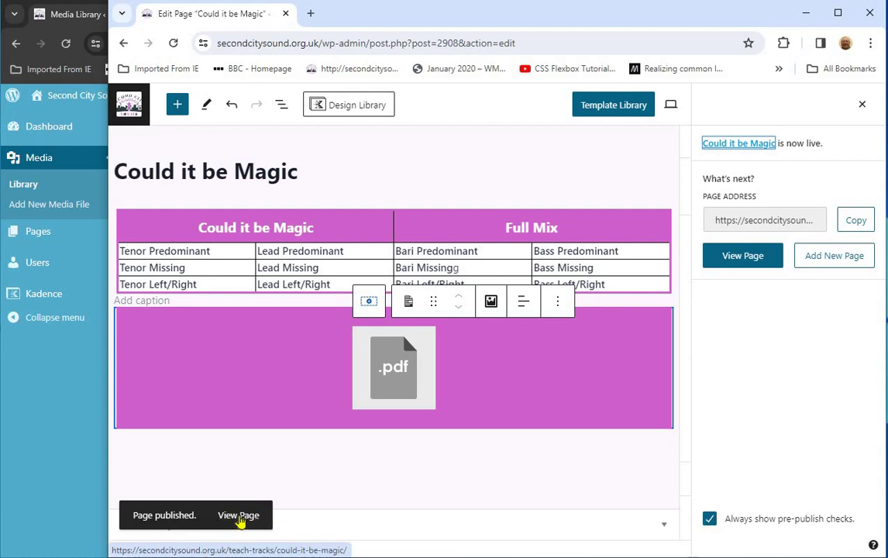
{"action": "left_click", "coordinate": [240, 516]}
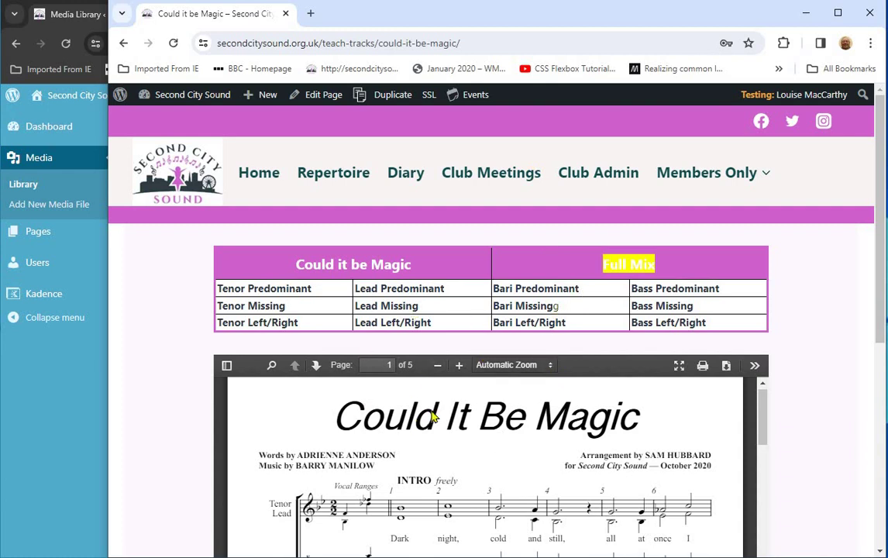
{"action": "left_click", "coordinate": [334, 102]}
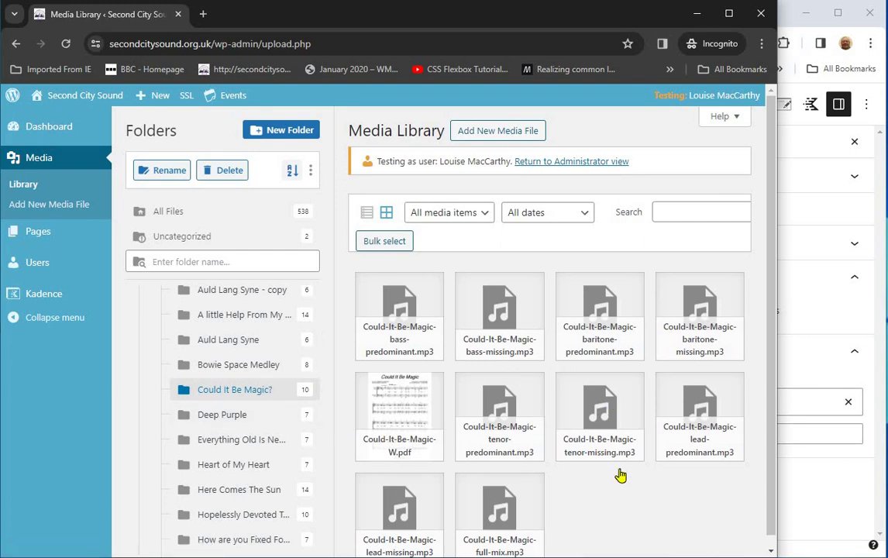
- In the incognito window's media library, copy the file URL of Could-It-Be-Magic-full-mix.mp3 and close its attachment details
{"action": "scroll", "coordinate": [630, 489], "scroll_direction": "down", "scroll_amount": 1}
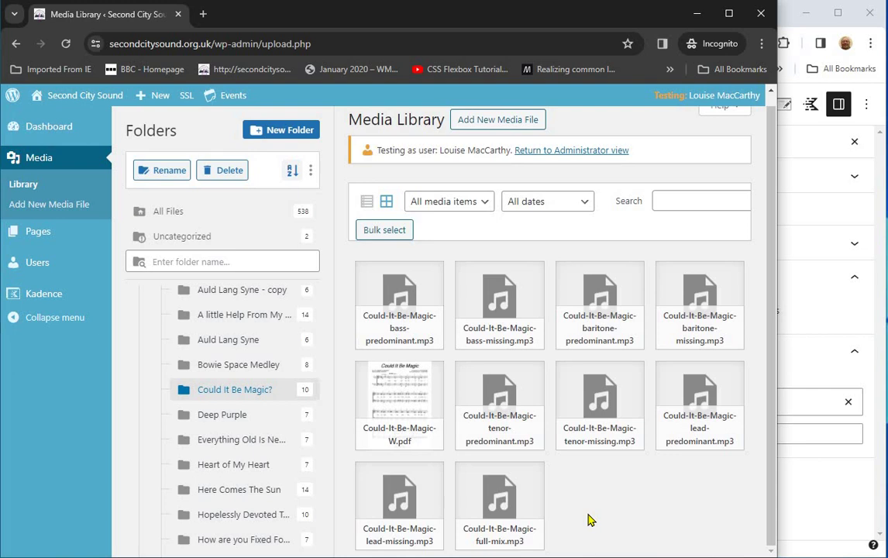
{"action": "left_click", "coordinate": [502, 504]}
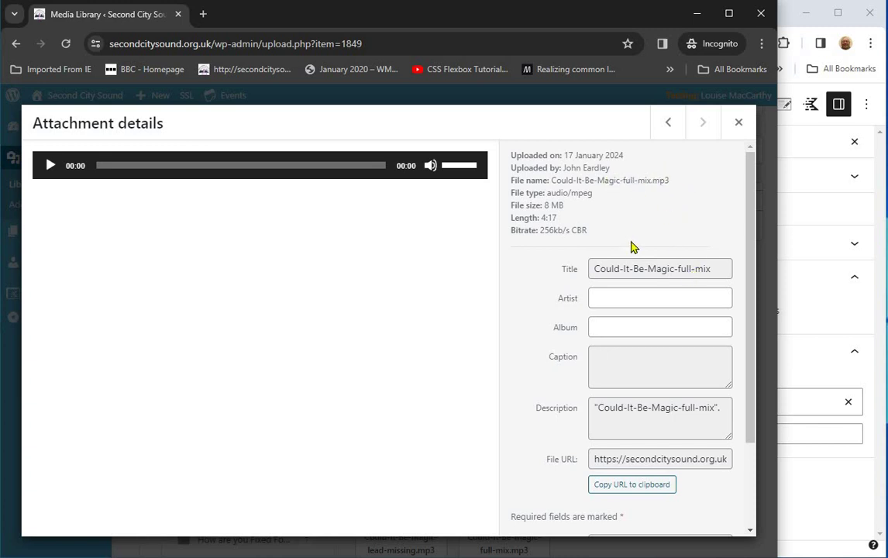
{"action": "left_click", "coordinate": [635, 486]}
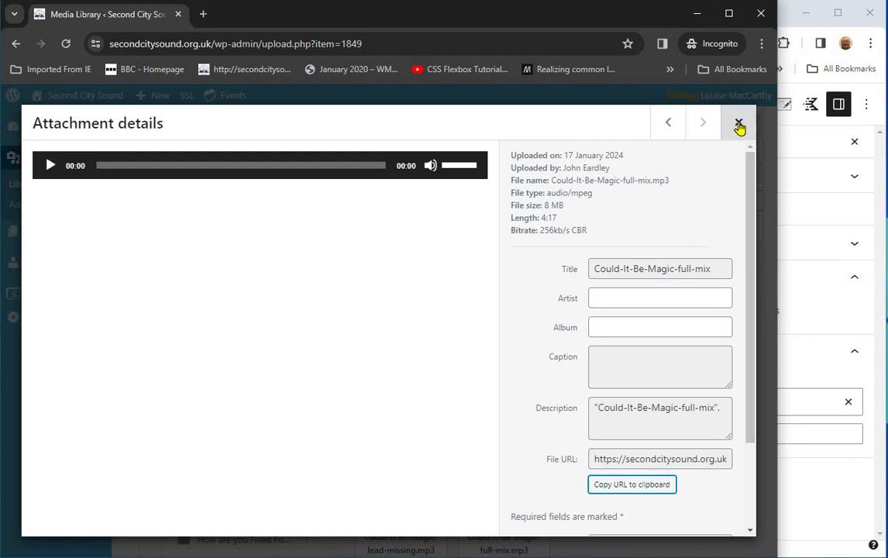
{"action": "left_click", "coordinate": [739, 126]}
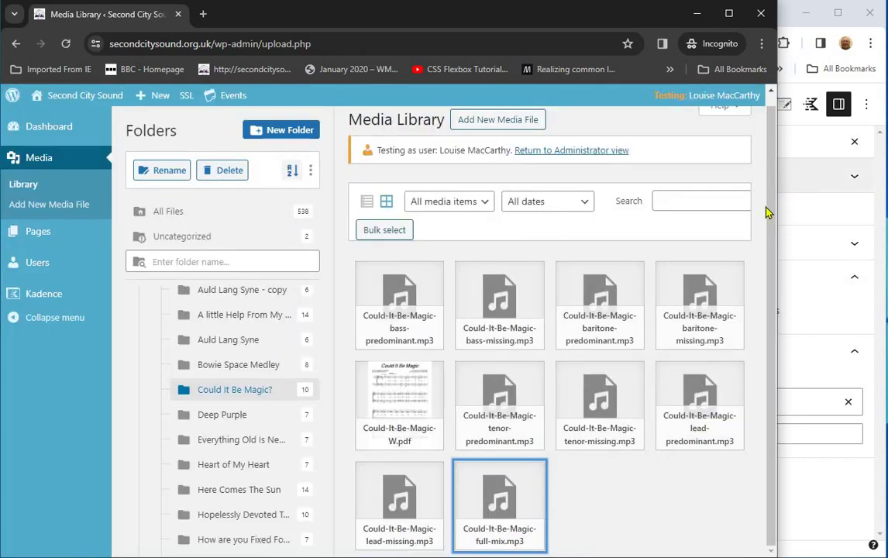
- Switch back to the page editor window and link the "Full Mix" table heading to the copied full-mix.mp3 URL
{"action": "left_click", "coordinate": [801, 174]}
{"action": "left_click", "coordinate": [801, 175]}
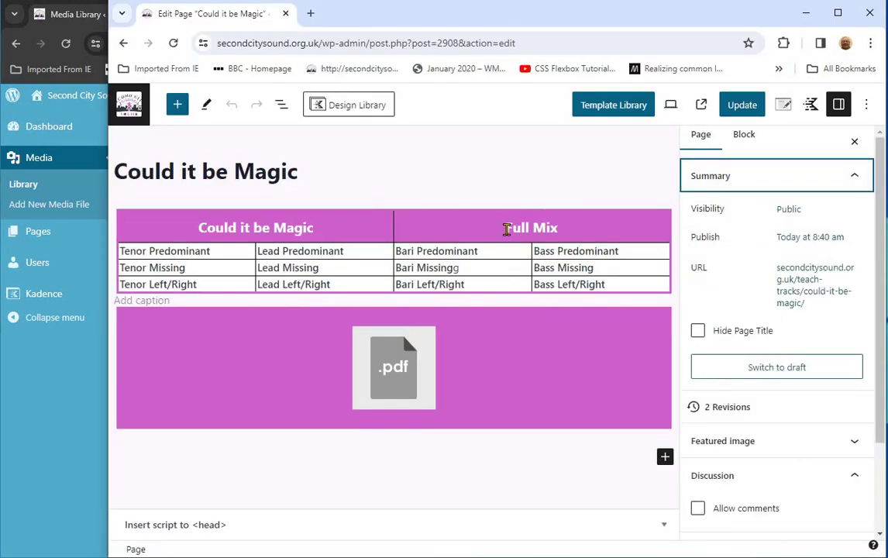
{"action": "left_click", "coordinate": [551, 228]}
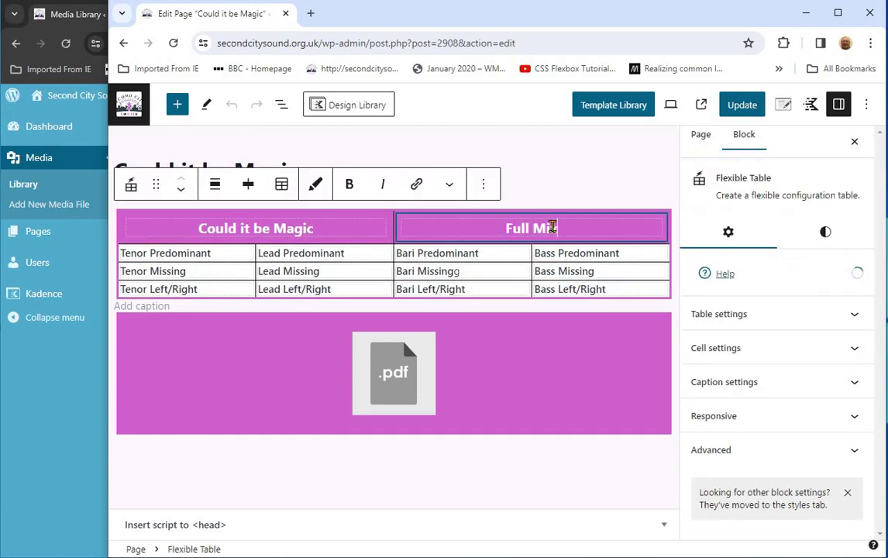
{"action": "left_click_drag", "start_coordinate": [570, 227], "coordinate": [505, 229]}
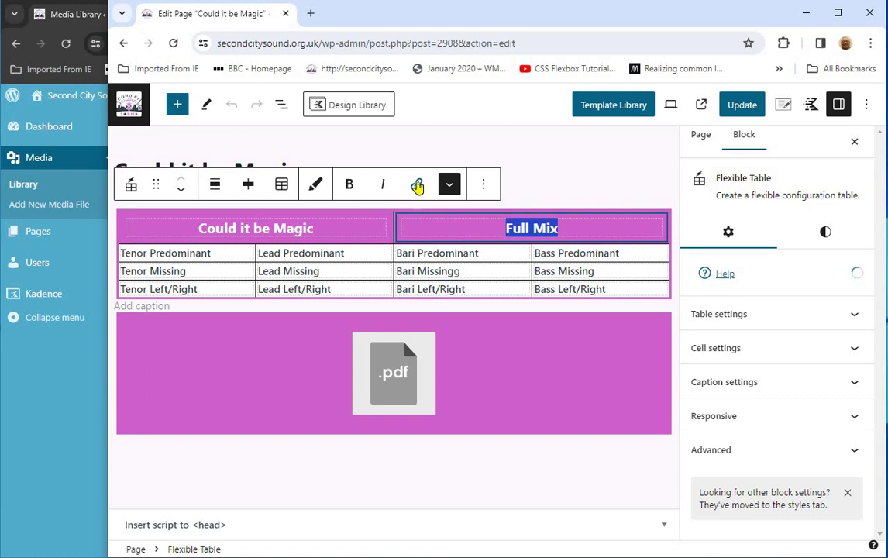
{"action": "left_click", "coordinate": [417, 186]}
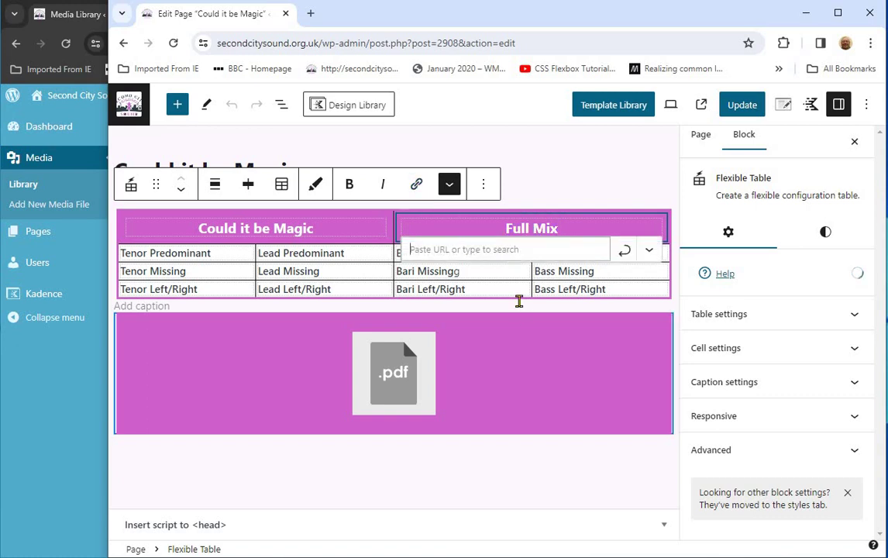
{"action": "right_click", "coordinate": [525, 253]}
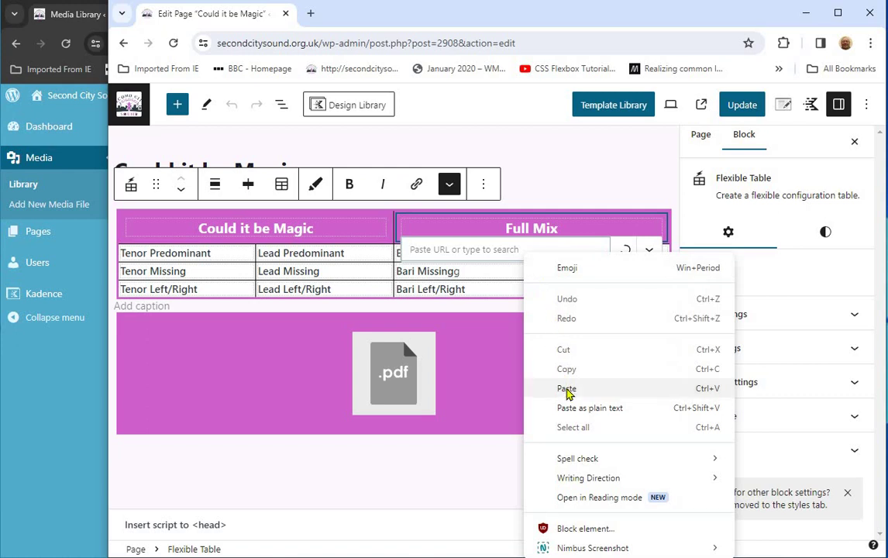
{"action": "left_click", "coordinate": [567, 390]}
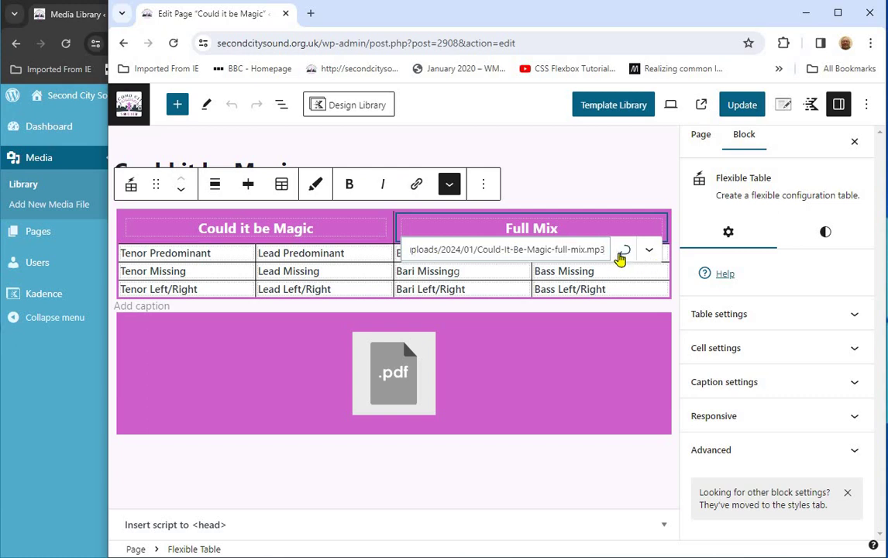
{"action": "left_click", "coordinate": [623, 252]}
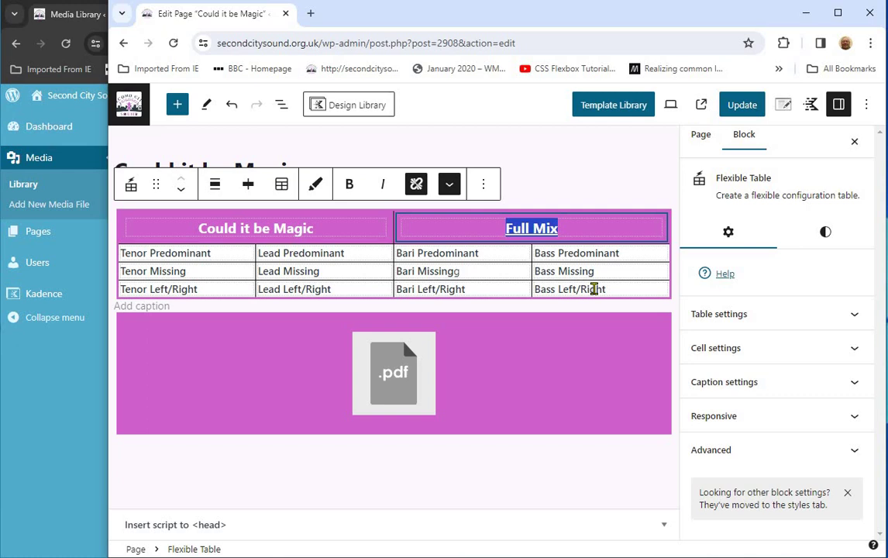
- Update the page, and return to the editor after checking the Full Mix heading on the live page
{"action": "left_click", "coordinate": [740, 106]}
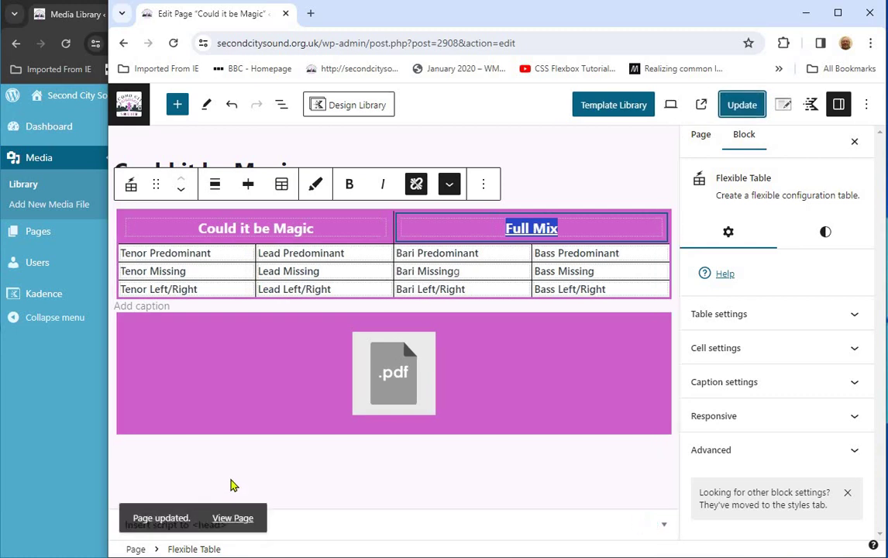
{"action": "left_click", "coordinate": [234, 515]}
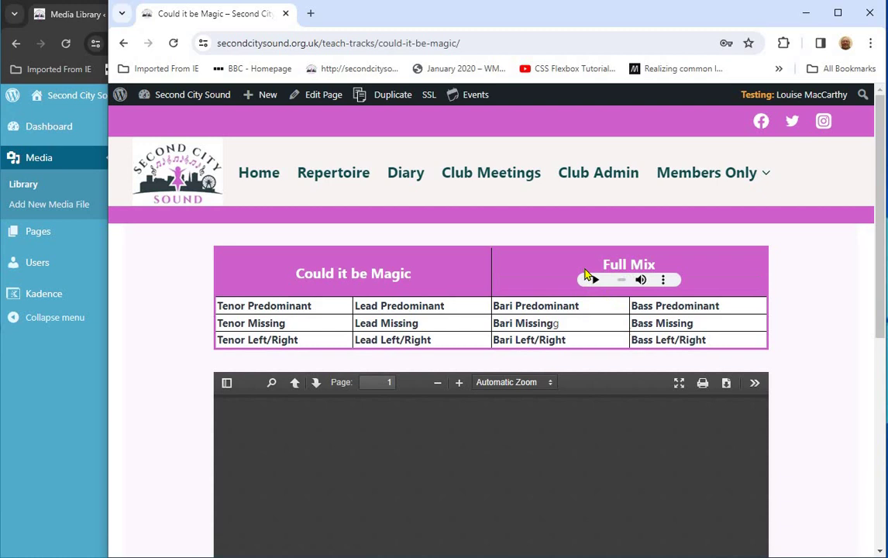
{"action": "left_click", "coordinate": [331, 100]}
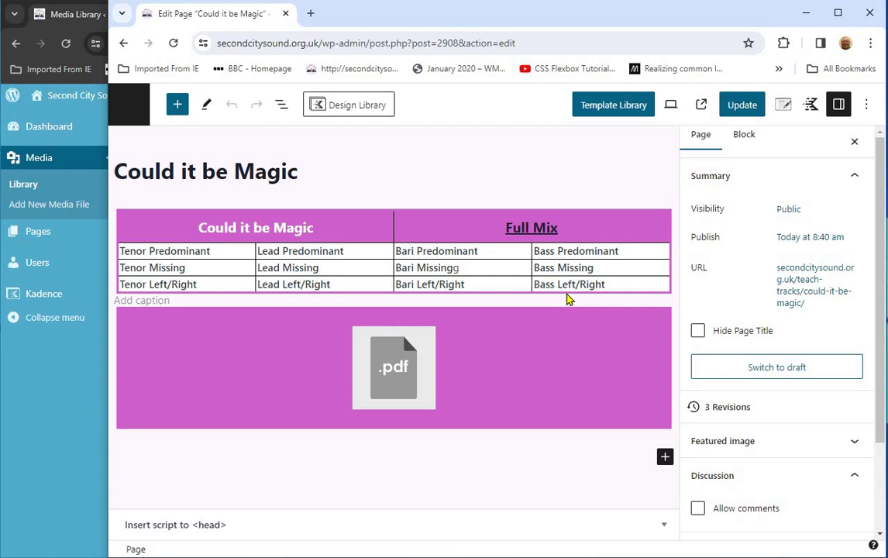
- Copy the file URL of Could-It-Be-Magic-bass-predominant.mp3 from the incognito window's media library and return to the page editor window
{"action": "left_click", "coordinate": [27, 392]}
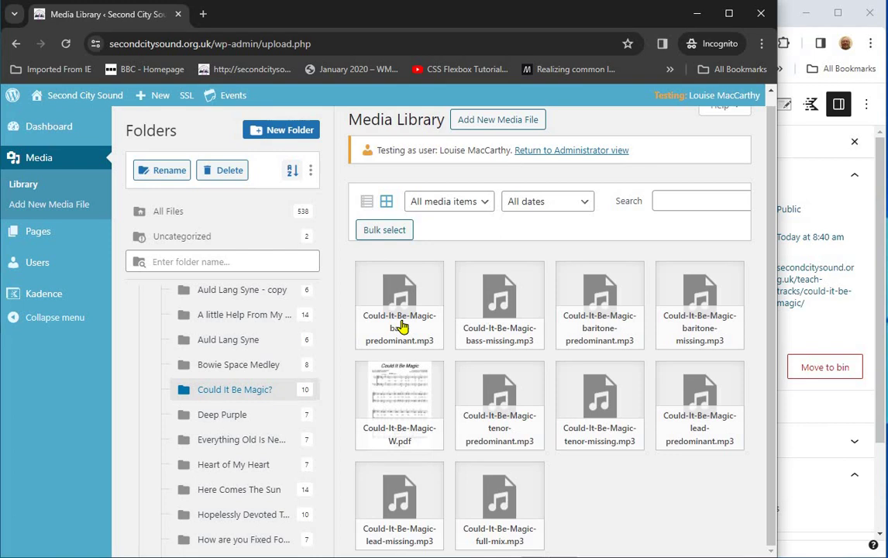
{"action": "left_click", "coordinate": [402, 327]}
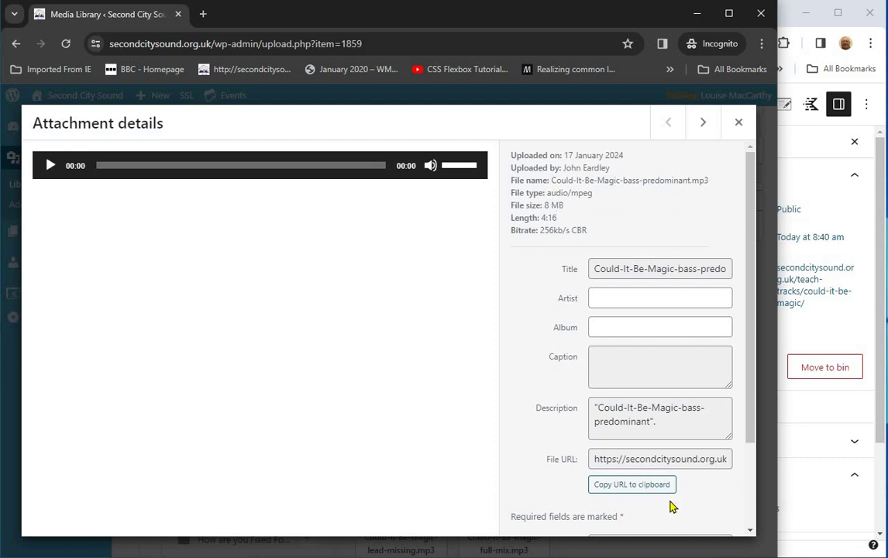
{"action": "left_click", "coordinate": [637, 488]}
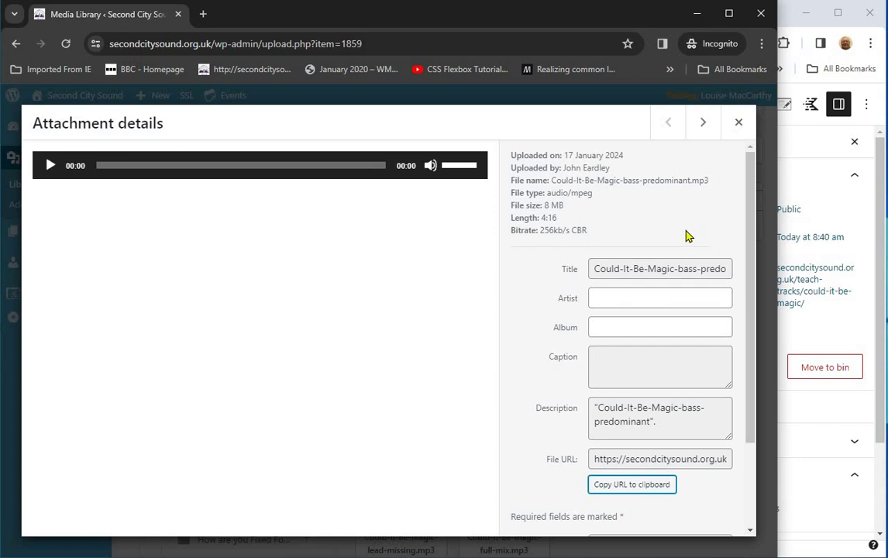
{"action": "left_click", "coordinate": [737, 125]}
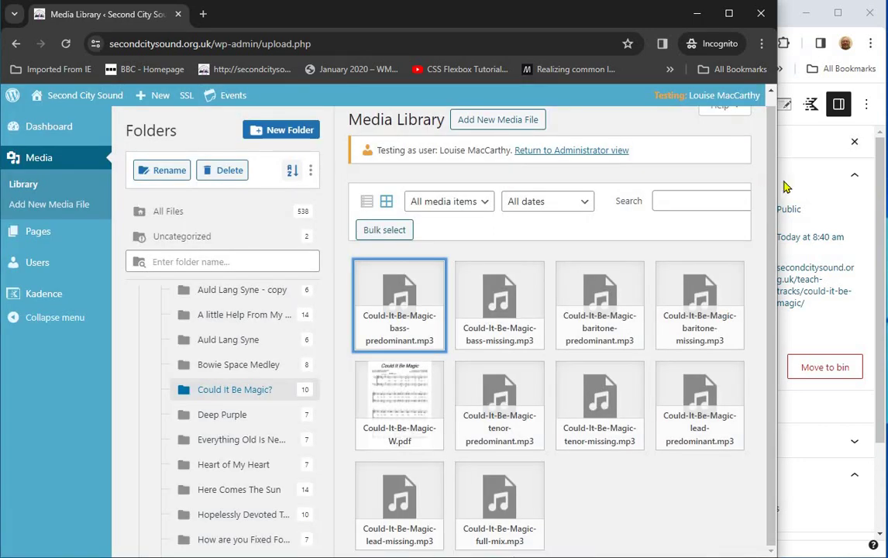
{"action": "left_click", "coordinate": [803, 445]}
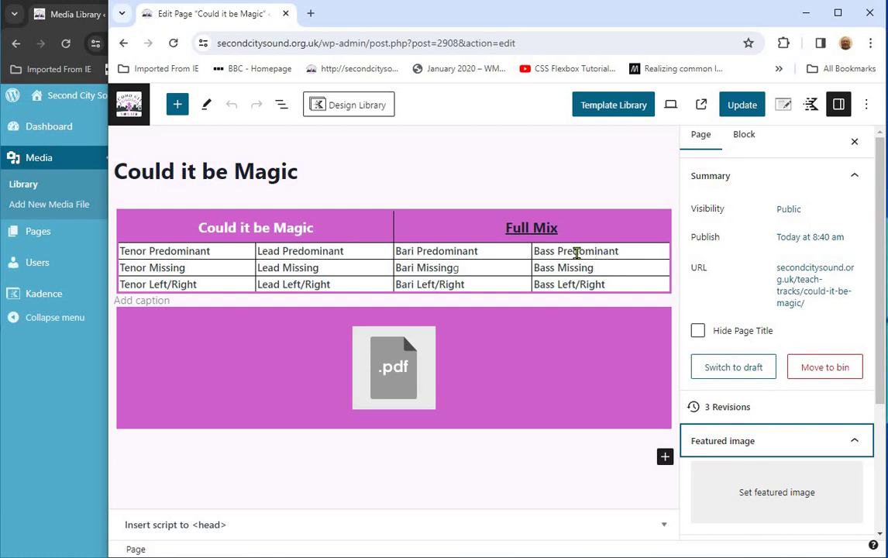
- Try adding the copied bass-predominant.mp3 link in the Bass Predominant cell without selecting its text, and undo the insertion
{"action": "left_click", "coordinate": [534, 252]}
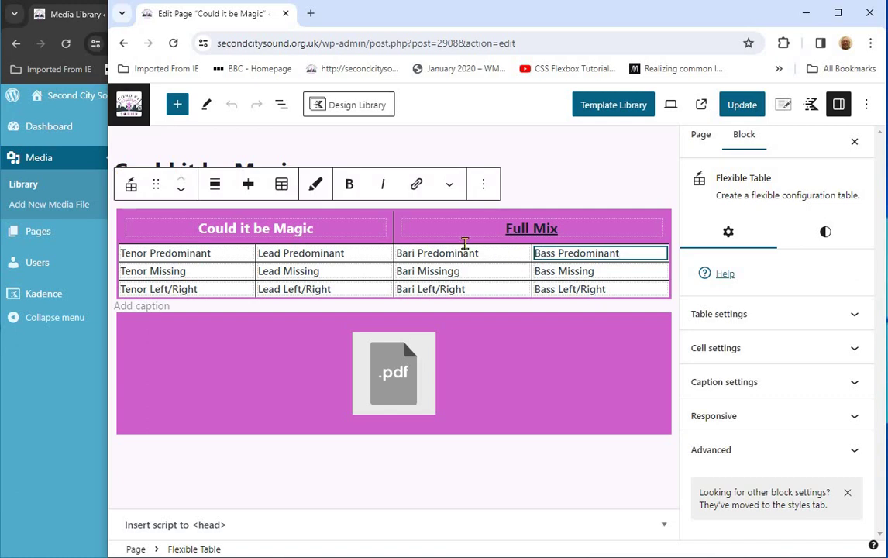
{"action": "left_click", "coordinate": [418, 186]}
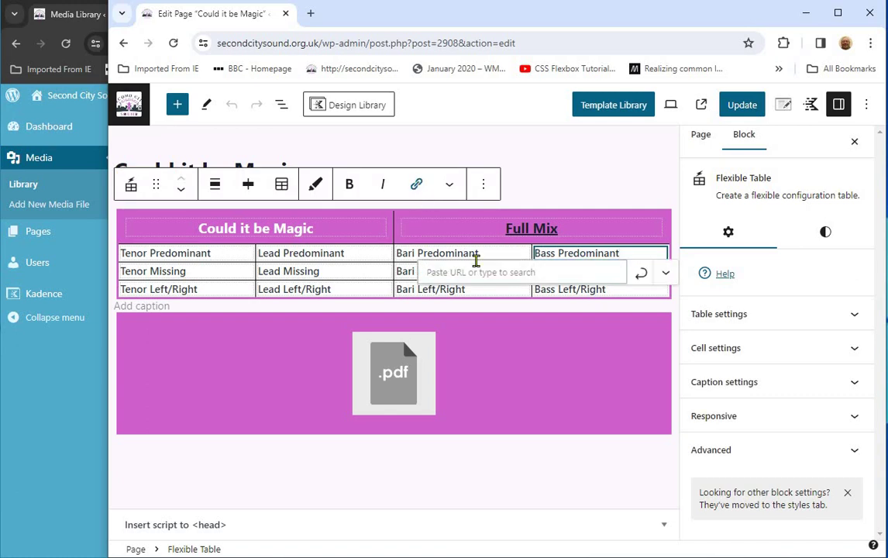
{"action": "right_click", "coordinate": [549, 272]}
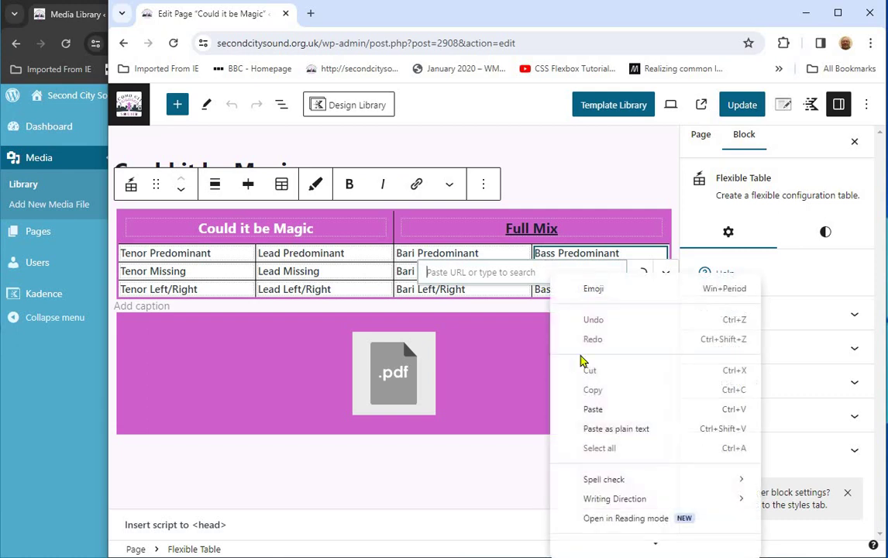
{"action": "left_click", "coordinate": [592, 409]}
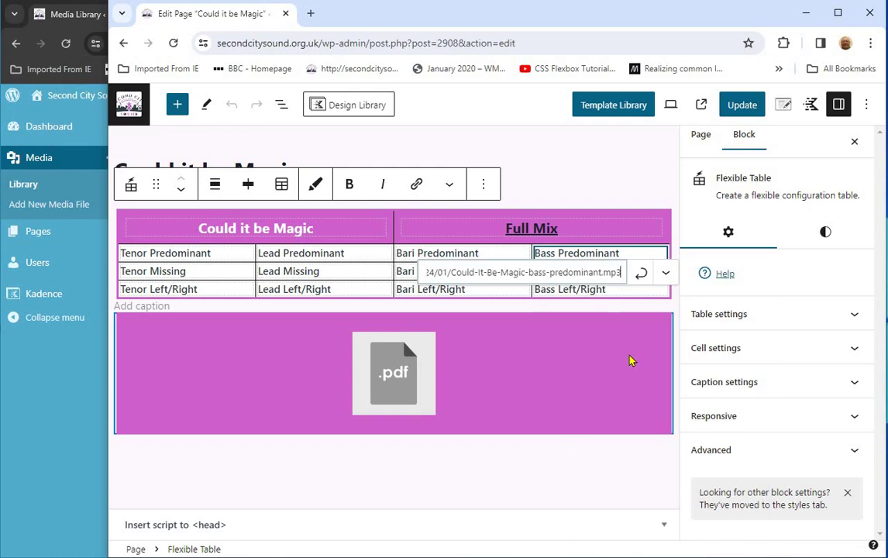
{"action": "left_click", "coordinate": [641, 274]}
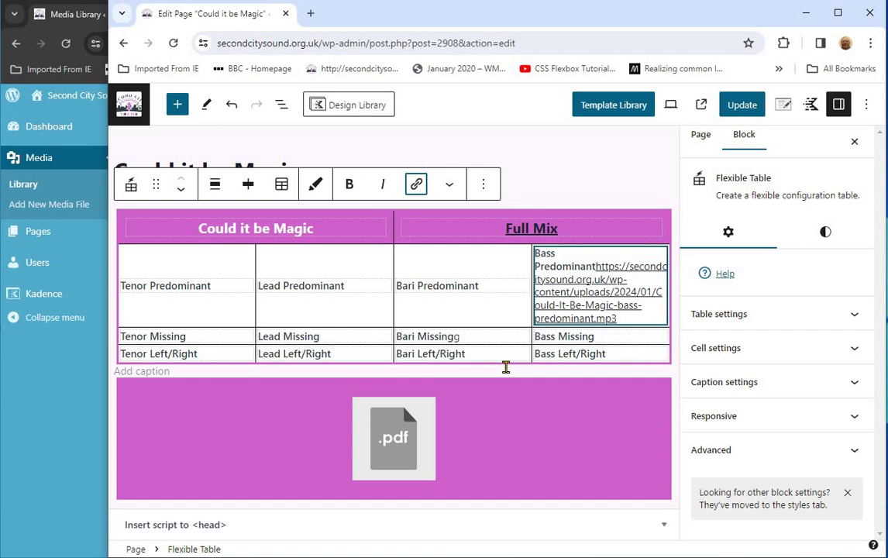
{"action": "key", "text": "ctrl+z"}
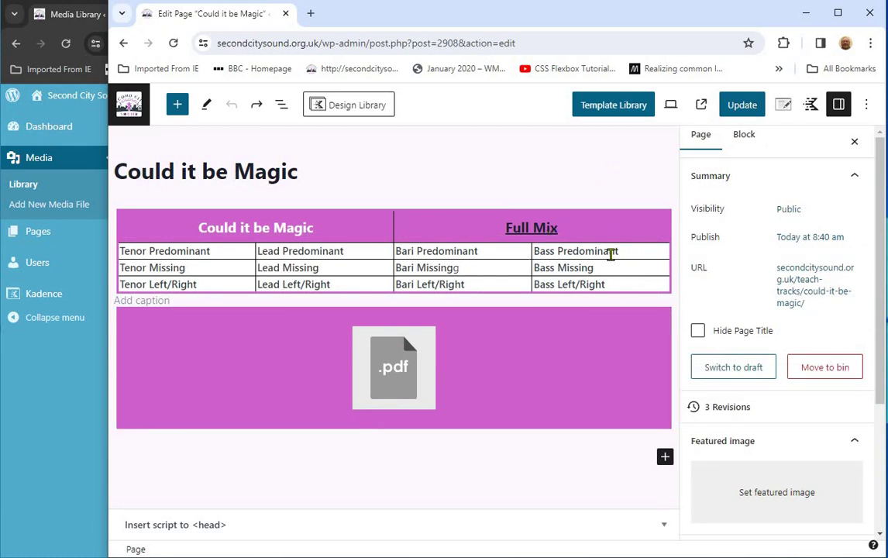
{"action": "triple_click", "coordinate": [533, 253]}
{"action": "left_click_drag", "start_coordinate": [532, 252], "coordinate": [530, 253]}
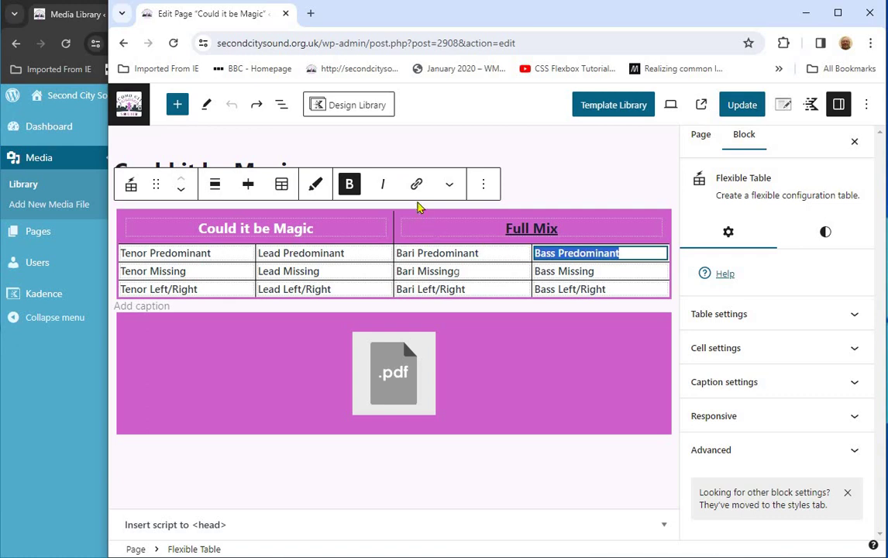
{"action": "left_click", "coordinate": [416, 186]}
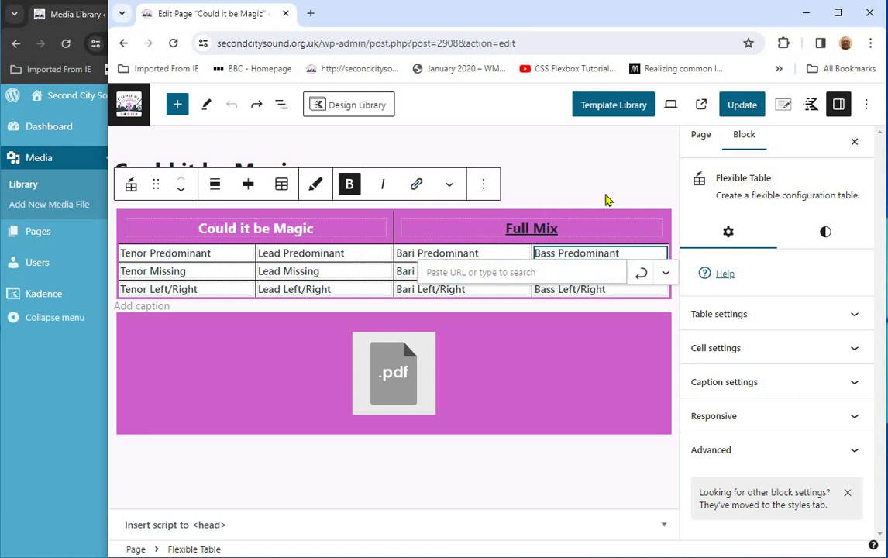
{"action": "left_click", "coordinate": [636, 252]}
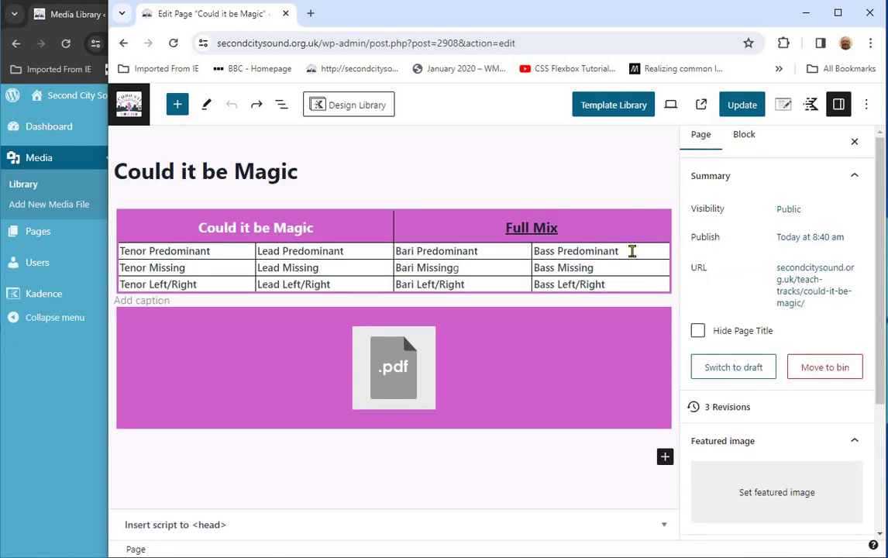
- Select the full Bass Predominant cell text and link it to the copied Could-It-Be-Magic-bass-predominant.mp3 URL
{"action": "left_click_drag", "start_coordinate": [630, 253], "coordinate": [564, 253]}
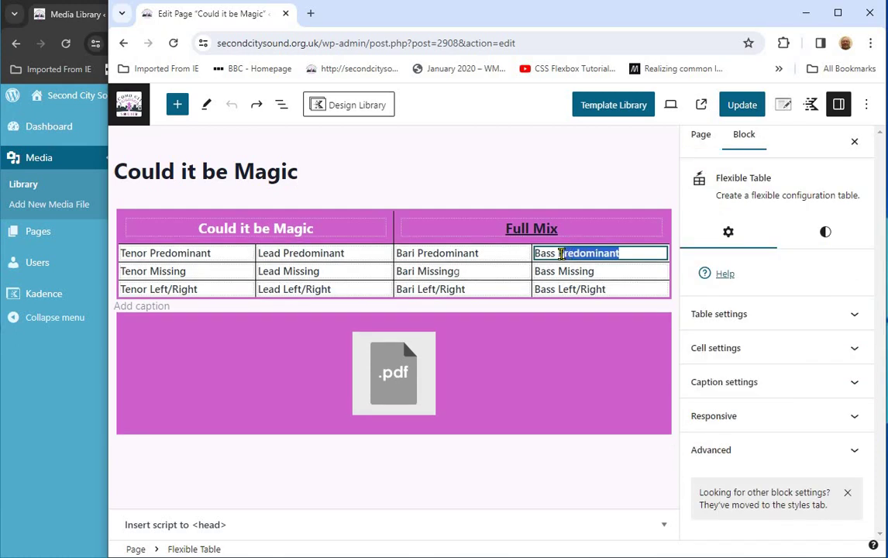
{"action": "key", "text": "shift+Left"}
{"action": "key", "text": "shift+Left"}
{"action": "key", "text": "shift+Left"}
{"action": "key", "text": "shift+Left"}
{"action": "key", "text": "shift+Left"}
{"action": "key", "text": "shift+Left"}
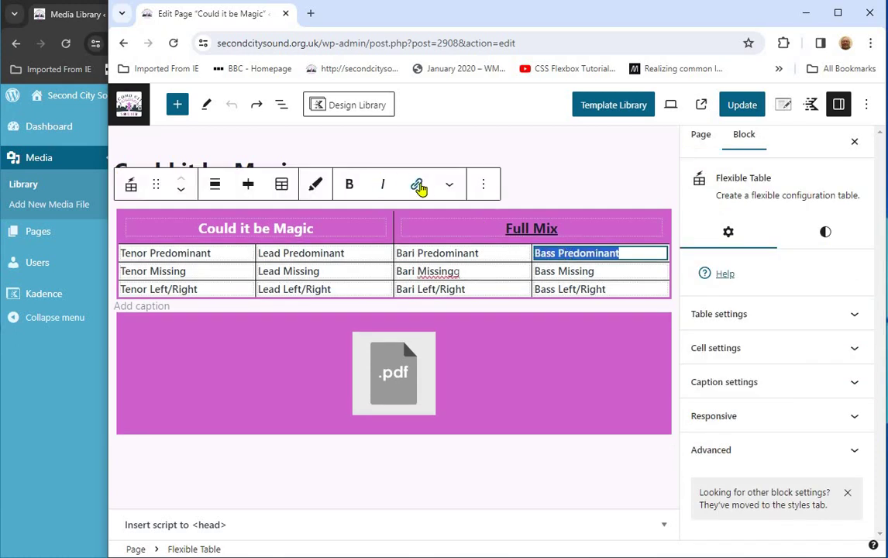
{"action": "key", "text": "ctrl+b"}
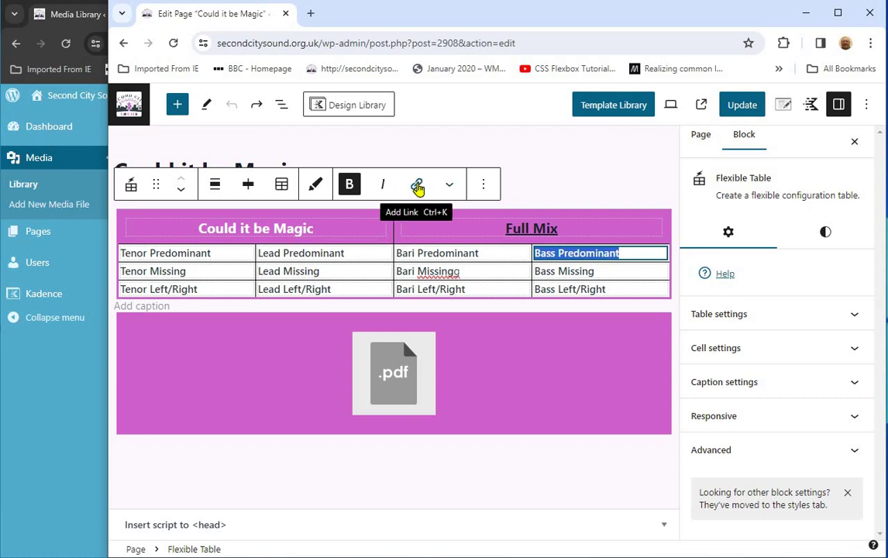
{"action": "left_click", "coordinate": [418, 186]}
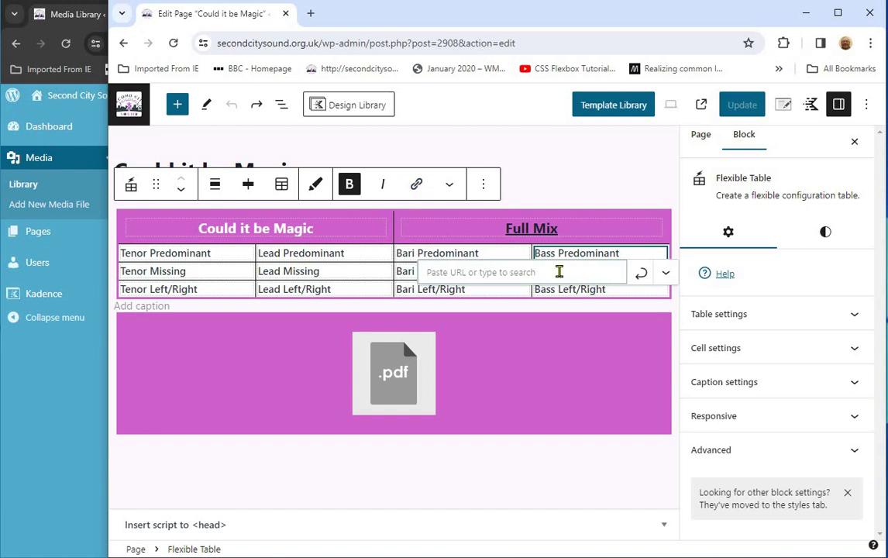
{"action": "key", "text": "ctrl+v"}
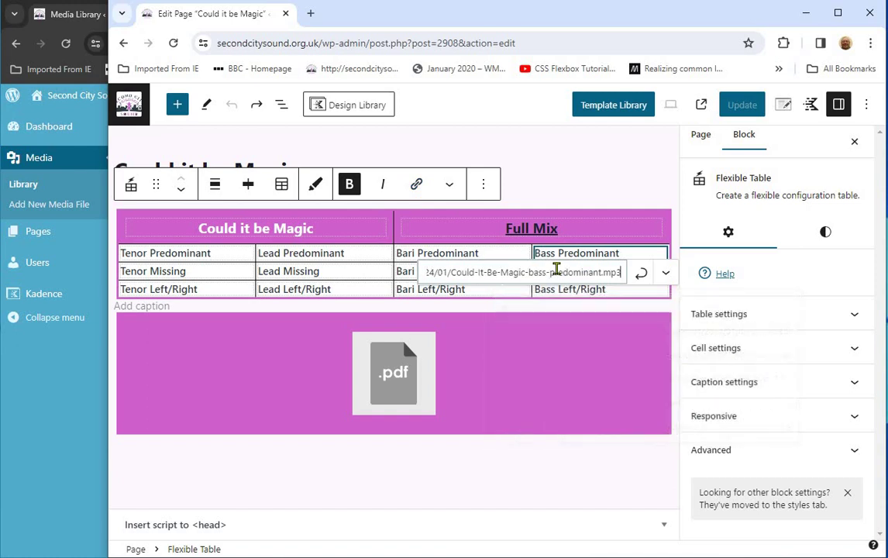
{"action": "left_click", "coordinate": [642, 277]}
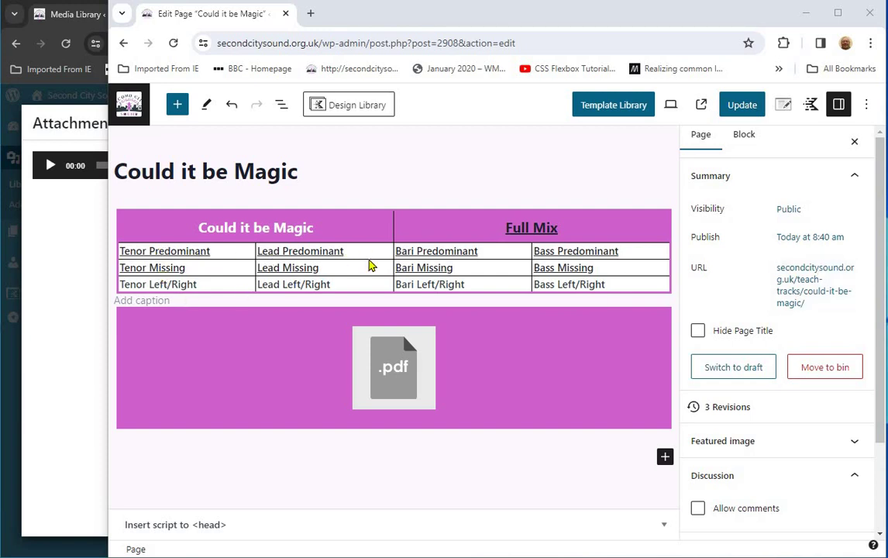
- Delete the Left/Right row from the Could it be Magic table and update the page
{"action": "key", "text": "ctrl+s"}
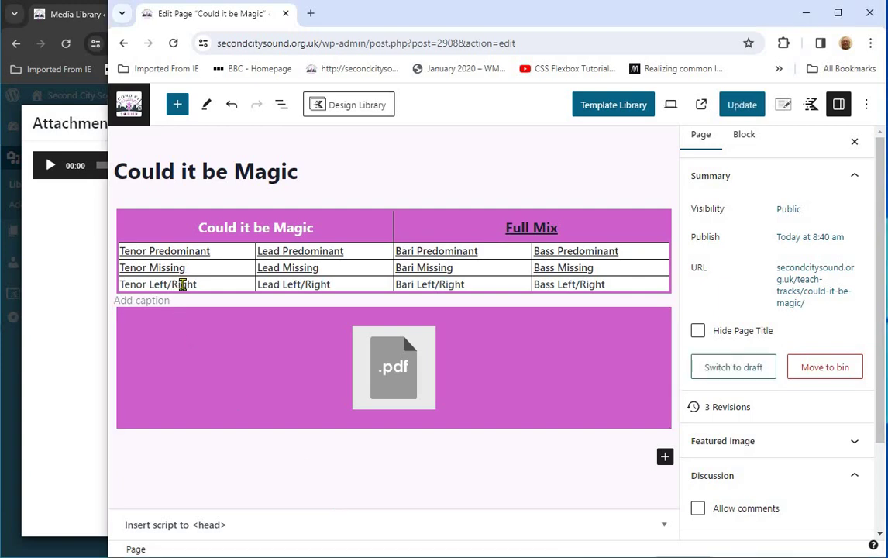
{"action": "triple_click", "coordinate": [159, 283]}
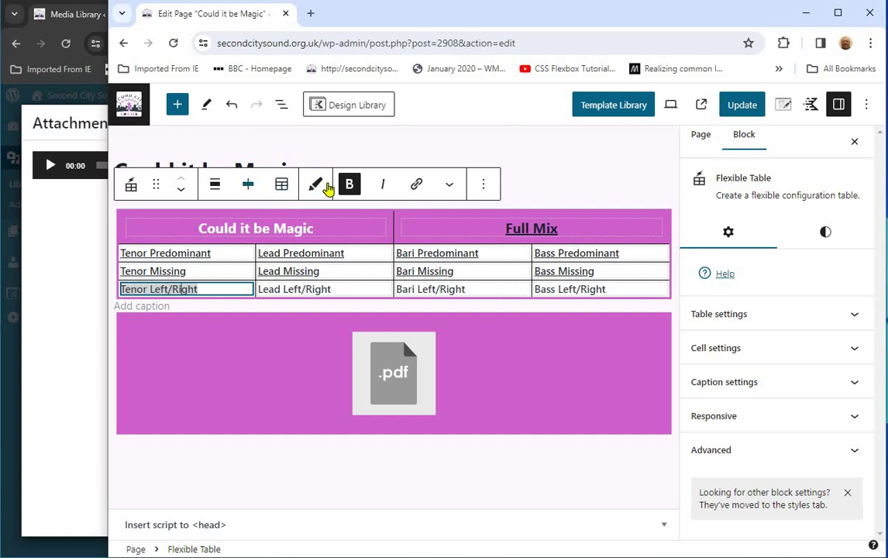
{"action": "left_click", "coordinate": [282, 187]}
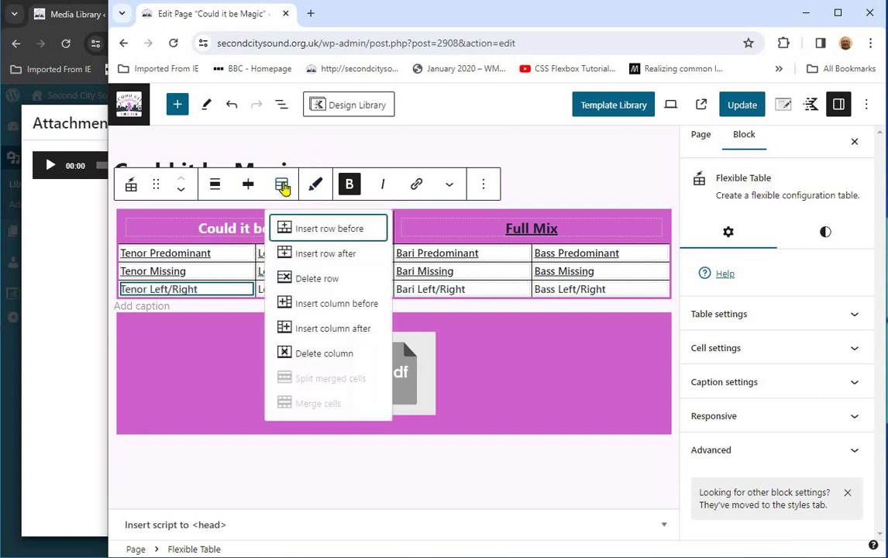
{"action": "left_click", "coordinate": [306, 282]}
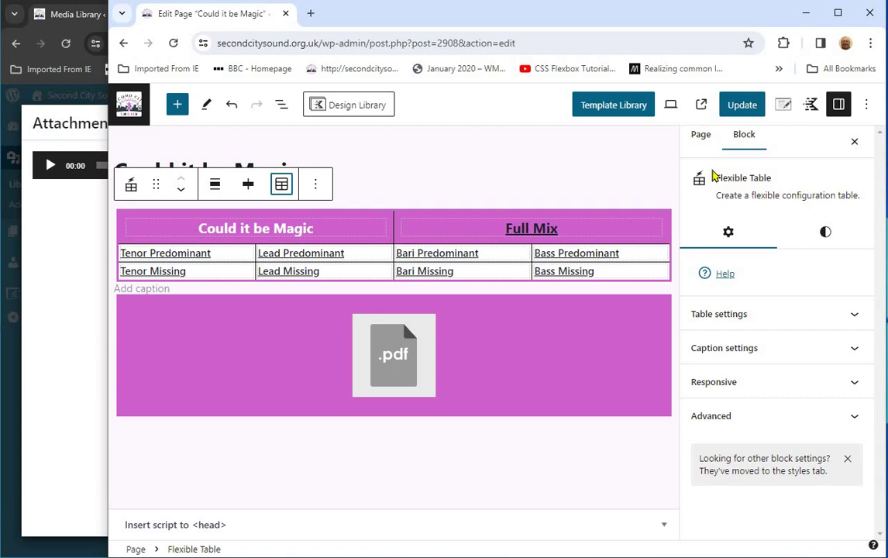
{"action": "left_click", "coordinate": [751, 104]}
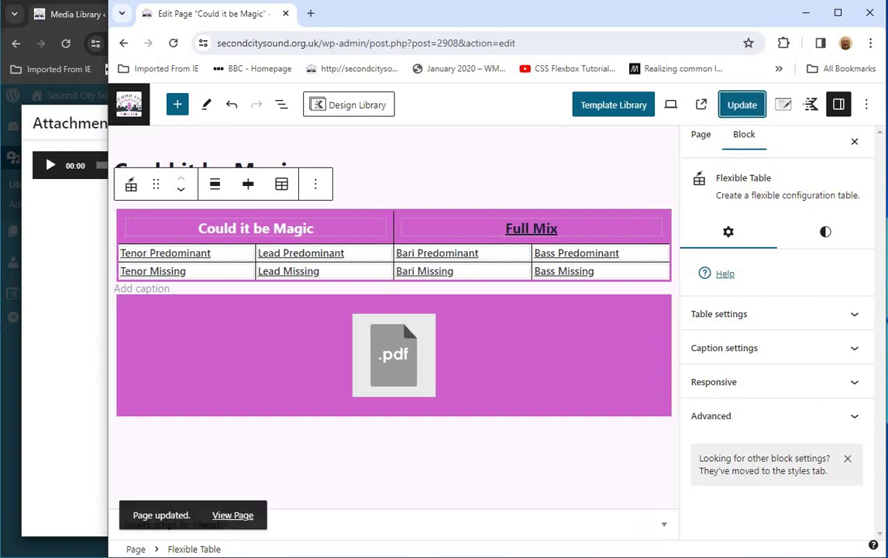
- View the live Could it be Magic page and copy its web address
{"action": "left_click", "coordinate": [232, 515]}
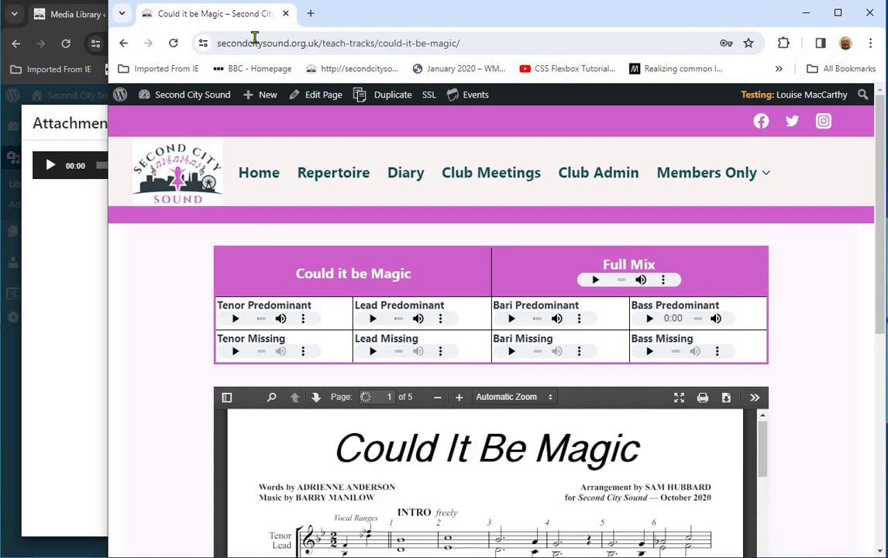
{"action": "left_click_drag", "start_coordinate": [491, 43], "coordinate": [194, 40]}
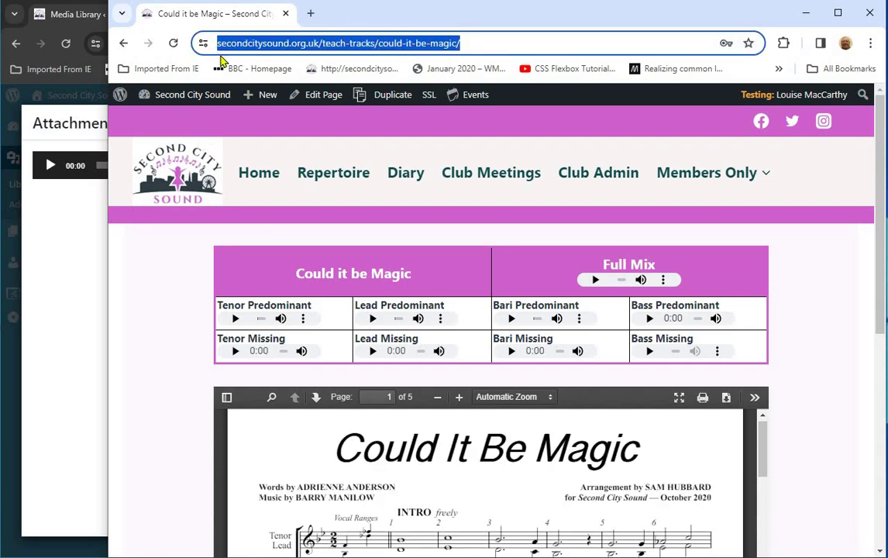
{"action": "right_click", "coordinate": [294, 45]}
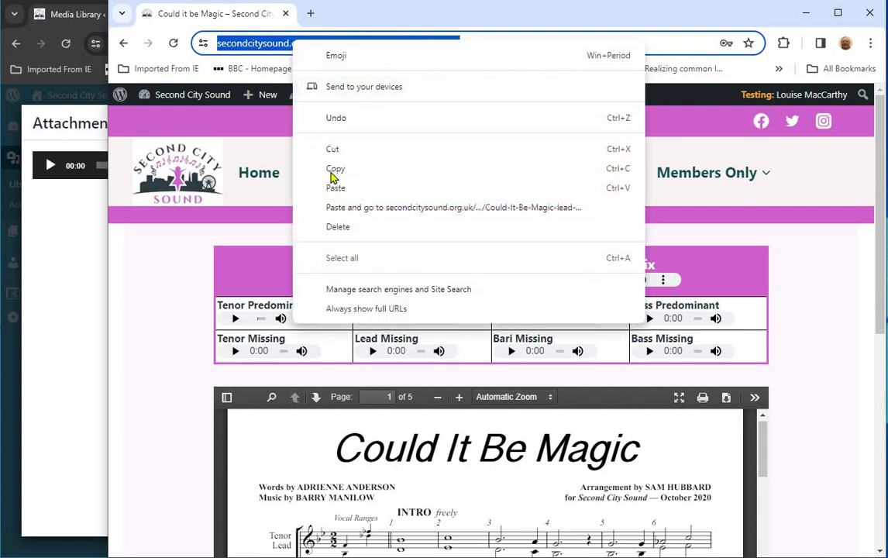
{"action": "left_click", "coordinate": [337, 170]}
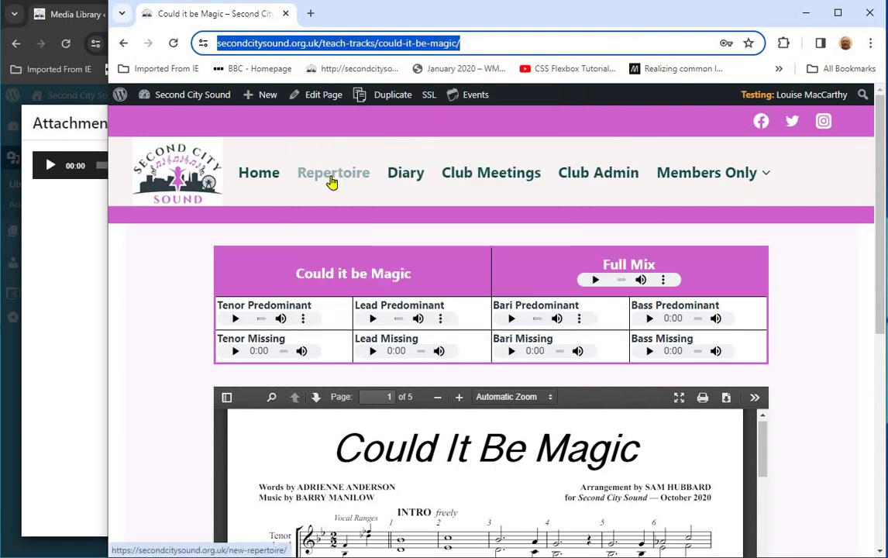
- Open the site's Repertoire page for editing and add "Could it be Magic" after Bowie Space Medley in the Teach Tracks list
{"action": "left_click", "coordinate": [332, 180]}
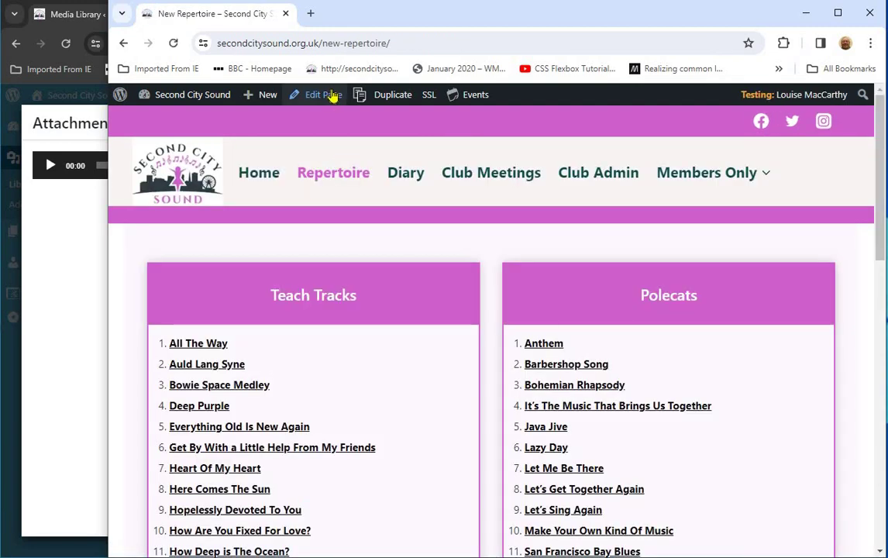
{"action": "left_click", "coordinate": [332, 95]}
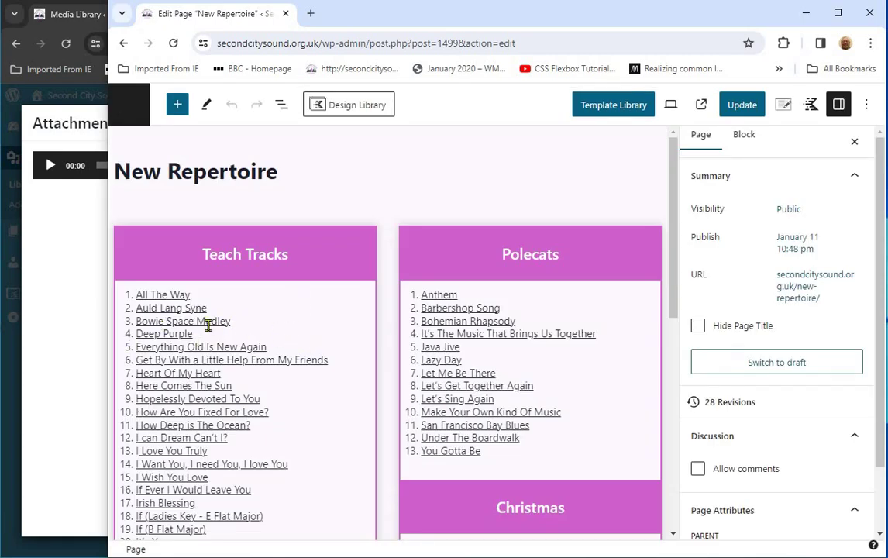
{"action": "left_click", "coordinate": [231, 321]}
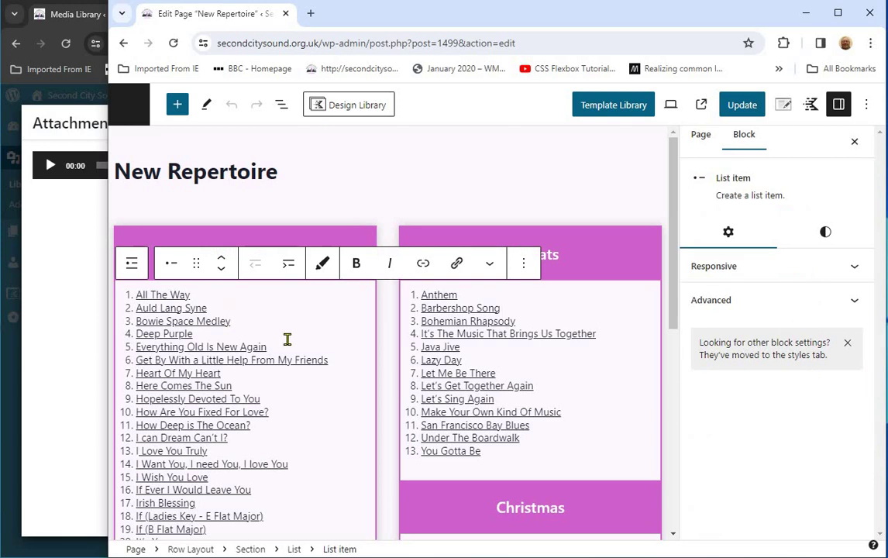
{"action": "key", "text": "Return"}
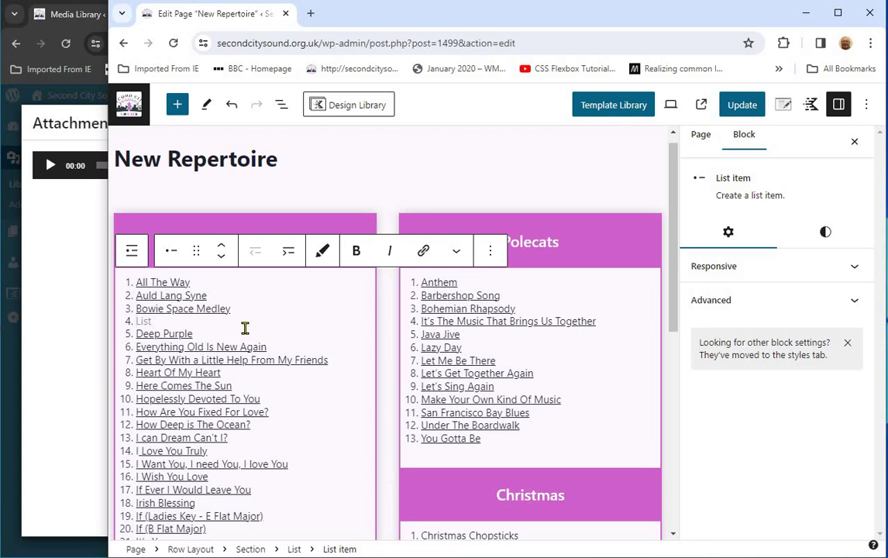
{"action": "type", "text": "Coul"}
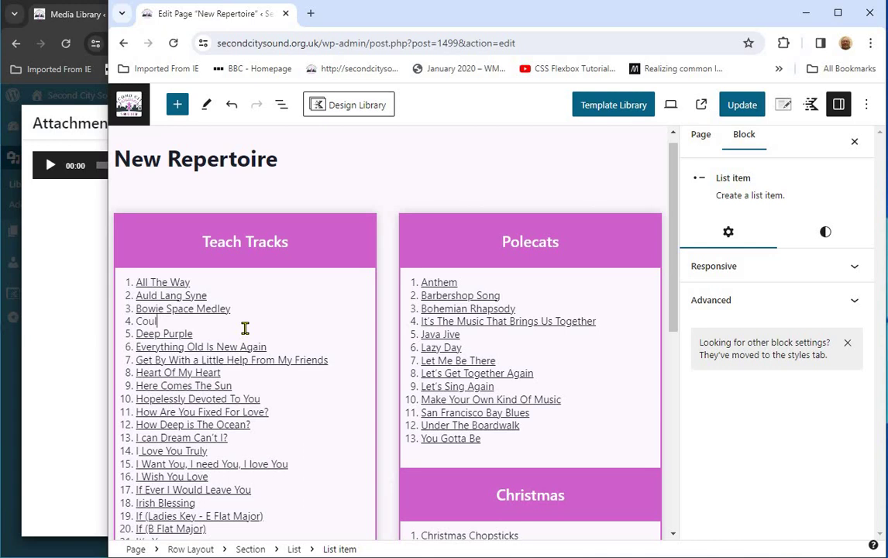
{"action": "type", "text": "d it be Magic"}
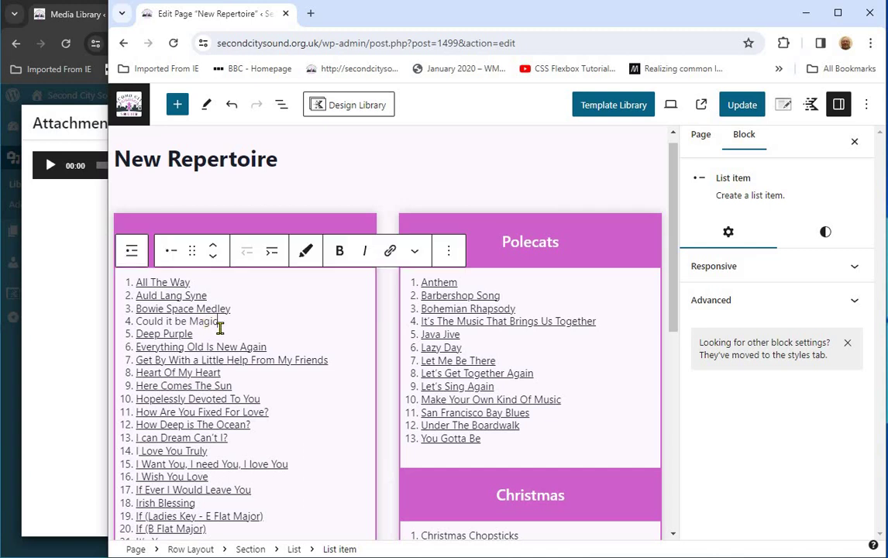
- Link the "Could it be Magic" list item to the copied secondcitysound.org.uk/teach-tracks/could-it-be-magic/ address and update the repertoire page
{"action": "left_click_drag", "start_coordinate": [225, 327], "coordinate": [200, 316]}
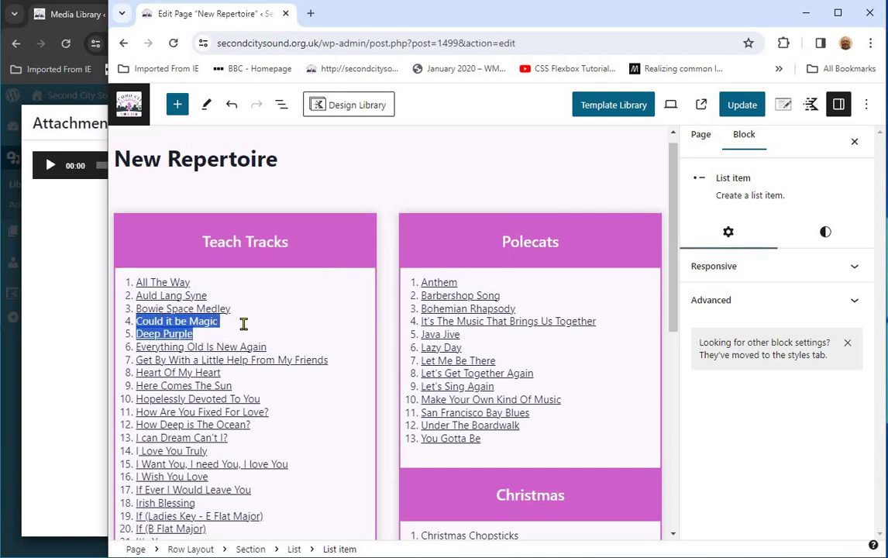
{"action": "left_click", "coordinate": [159, 319]}
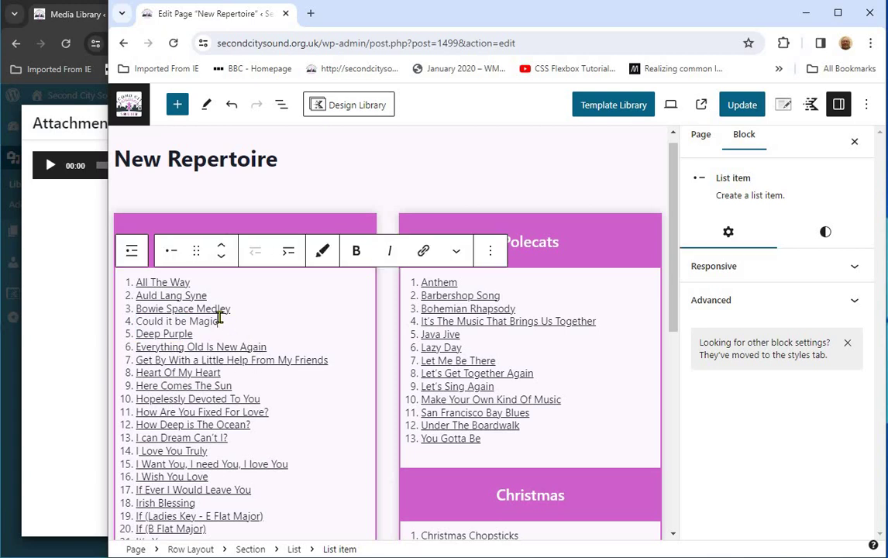
{"action": "left_click_drag", "start_coordinate": [219, 319], "coordinate": [122, 320]}
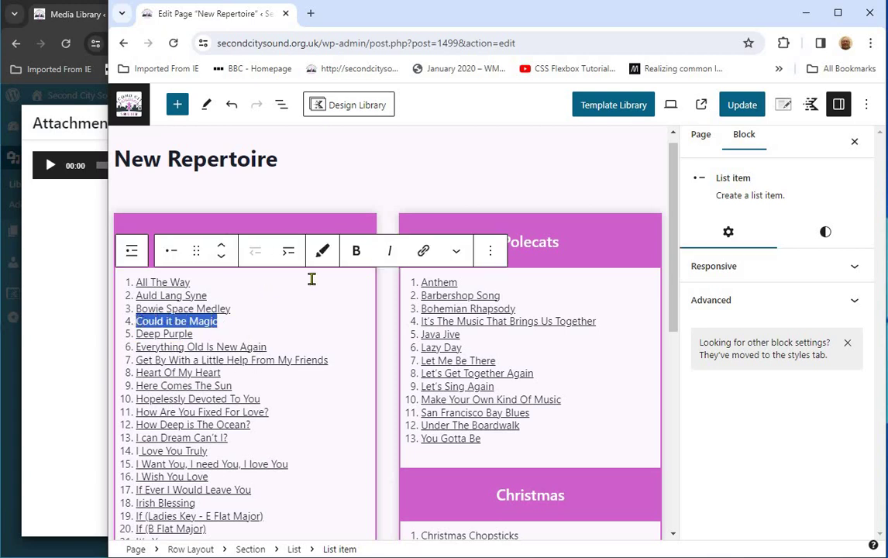
{"action": "left_click", "coordinate": [424, 252]}
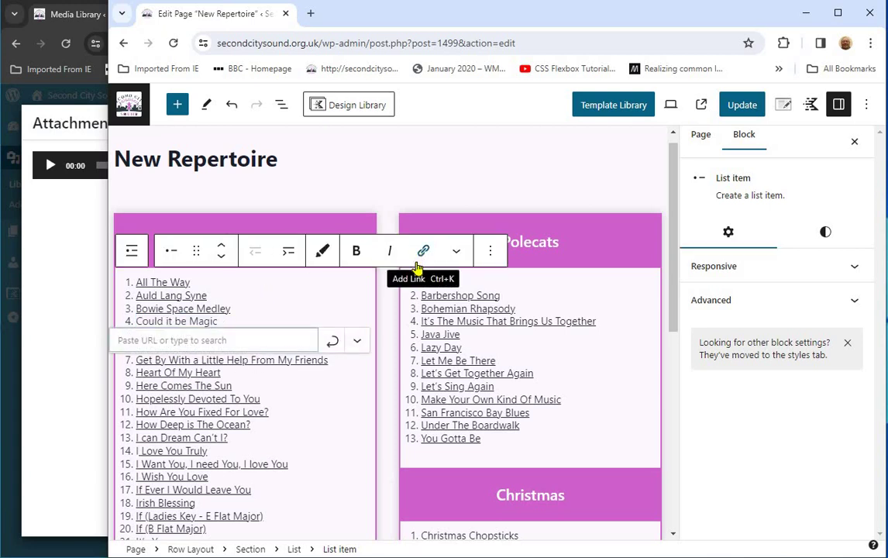
{"action": "key", "text": "ctrl+v"}
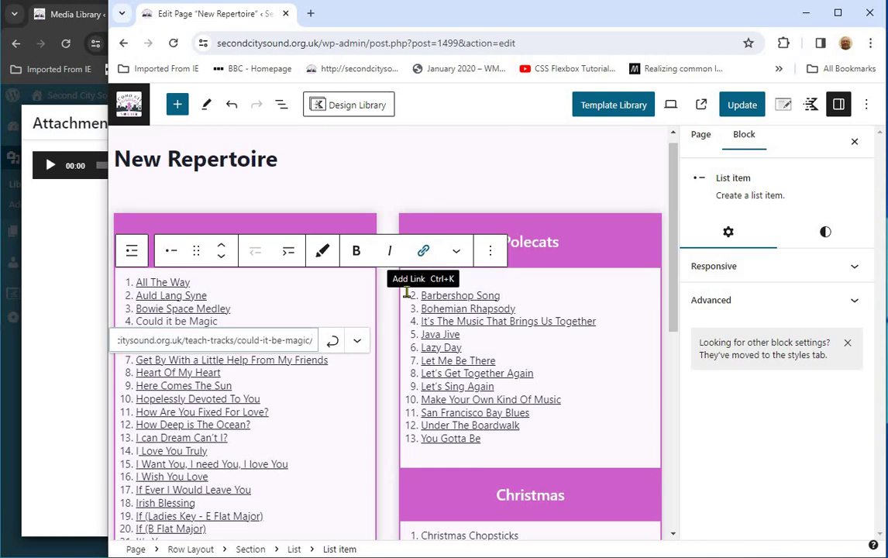
{"action": "left_click", "coordinate": [330, 342]}
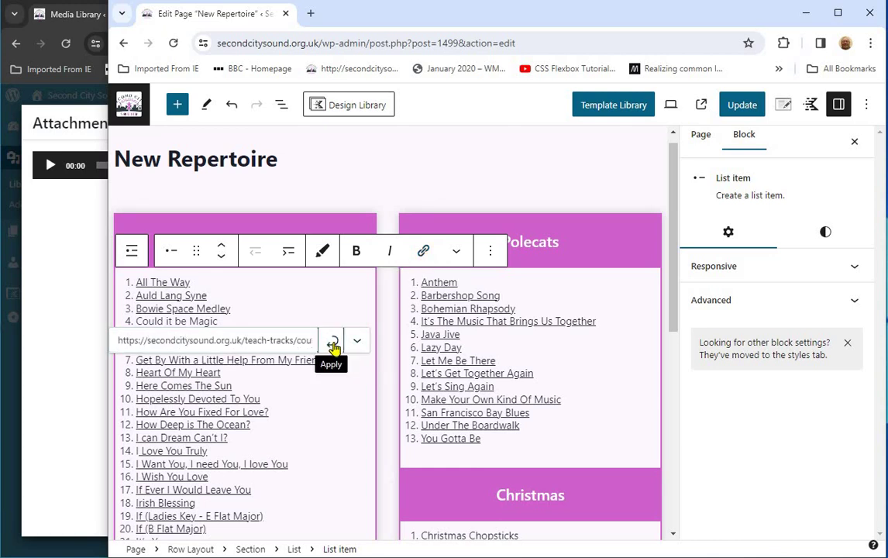
{"action": "left_click", "coordinate": [741, 104]}
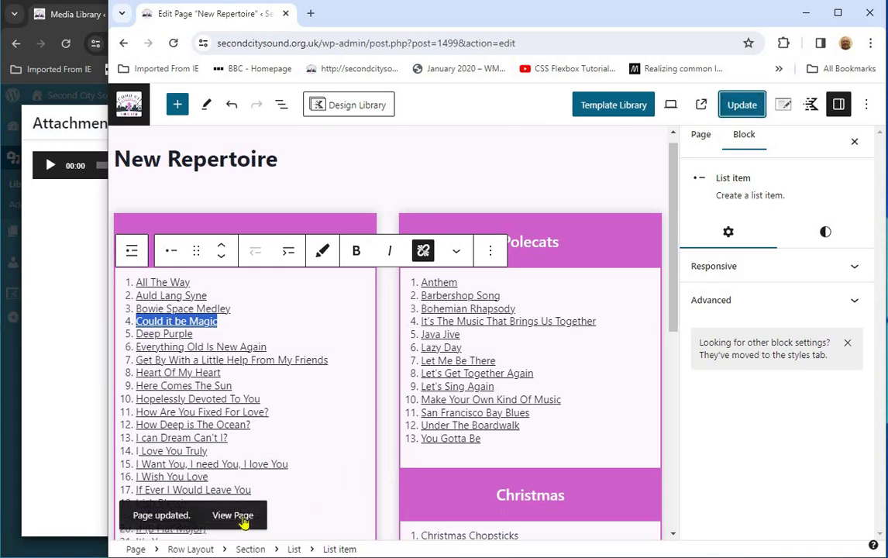
- Follow the Could it be Magic link on the live repertoire page and test-play the Full Mix, Bari Predominant and Lead Missing tracks
{"action": "left_click", "coordinate": [241, 518]}
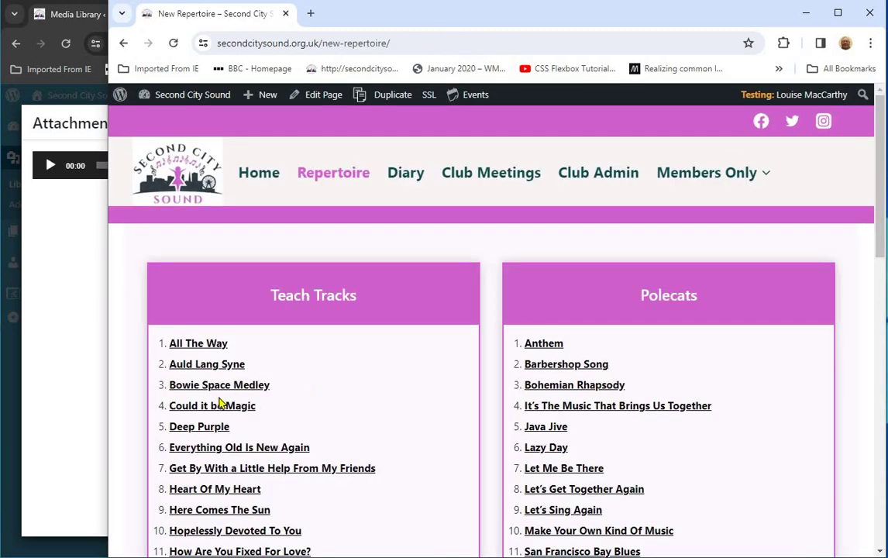
{"action": "left_click", "coordinate": [236, 408]}
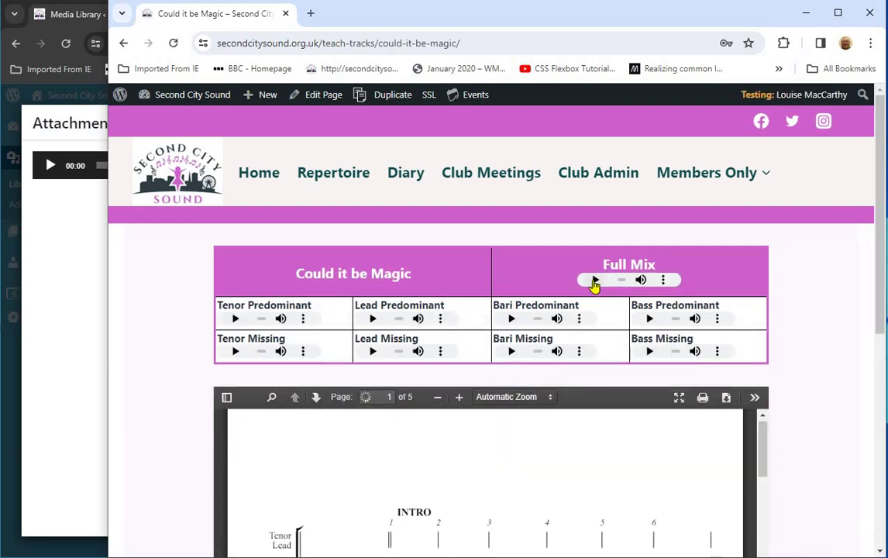
{"action": "left_click", "coordinate": [594, 281]}
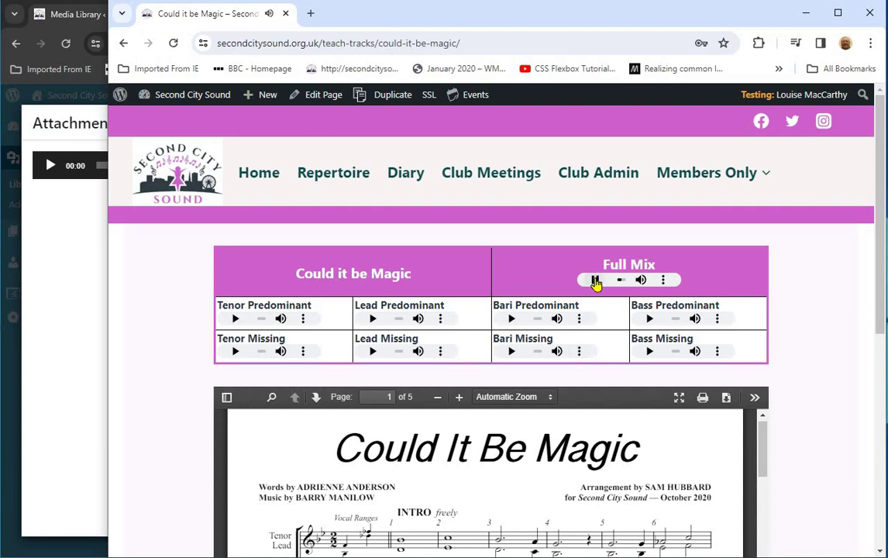
{"action": "left_click", "coordinate": [595, 280]}
{"action": "left_click", "coordinate": [511, 318]}
{"action": "left_click", "coordinate": [595, 281]}
{"action": "left_click", "coordinate": [595, 280]}
{"action": "left_click", "coordinate": [511, 319]}
{"action": "left_click", "coordinate": [374, 351]}
{"action": "left_click", "coordinate": [372, 356]}
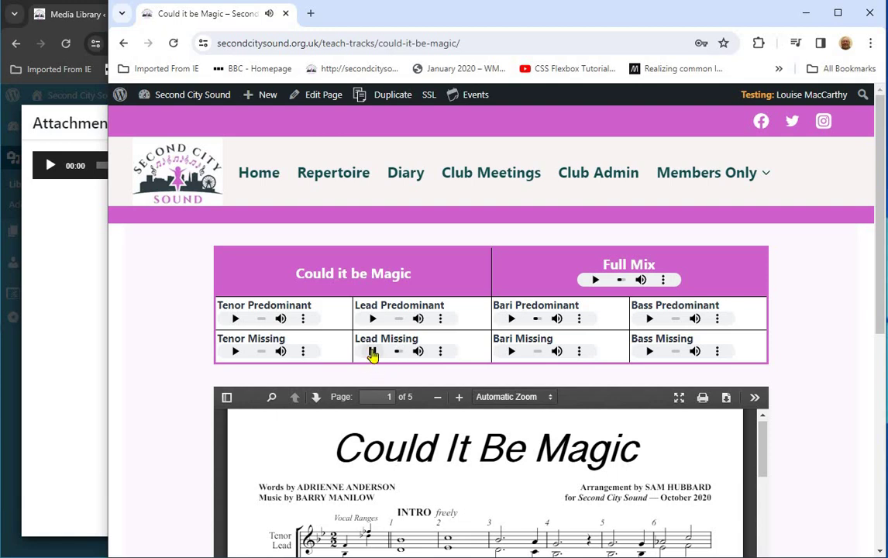